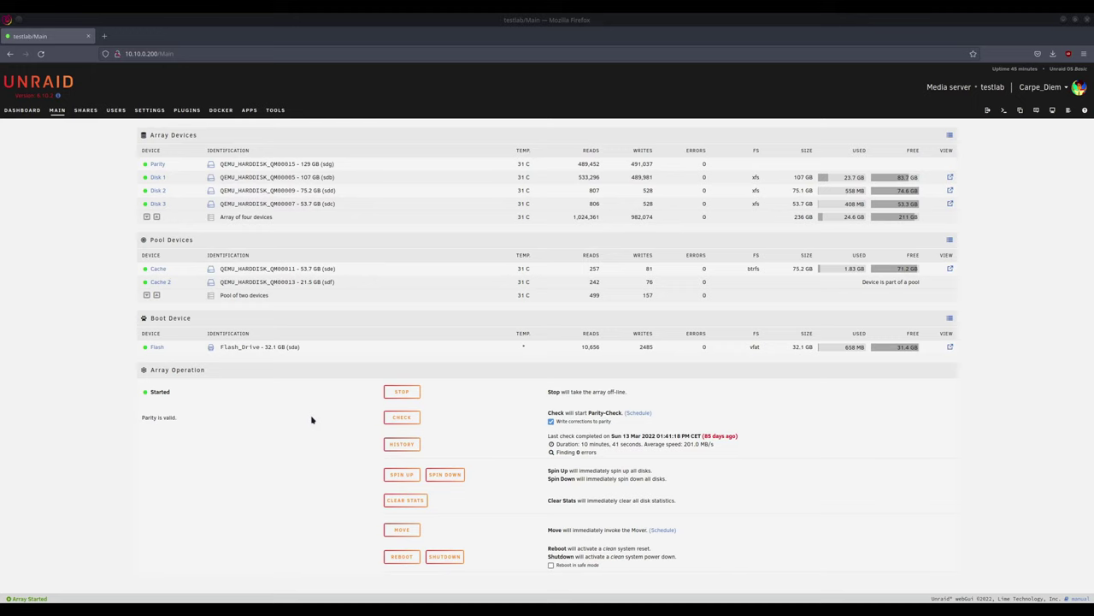
Open the settings of the Flash boot device and create a flash backup.
left_click(158, 348)
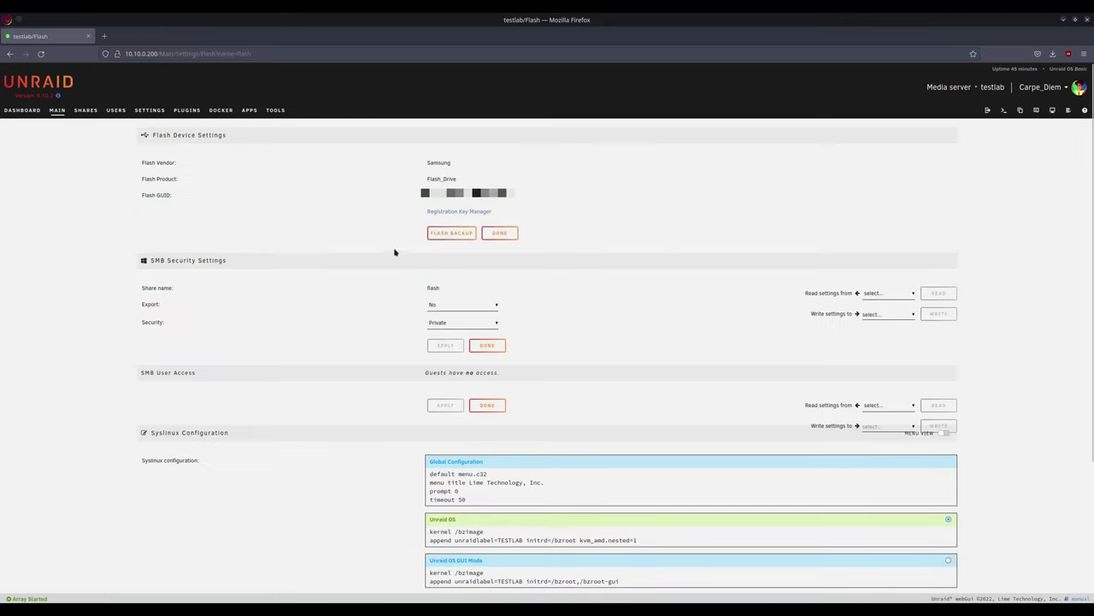
left_click(450, 233)
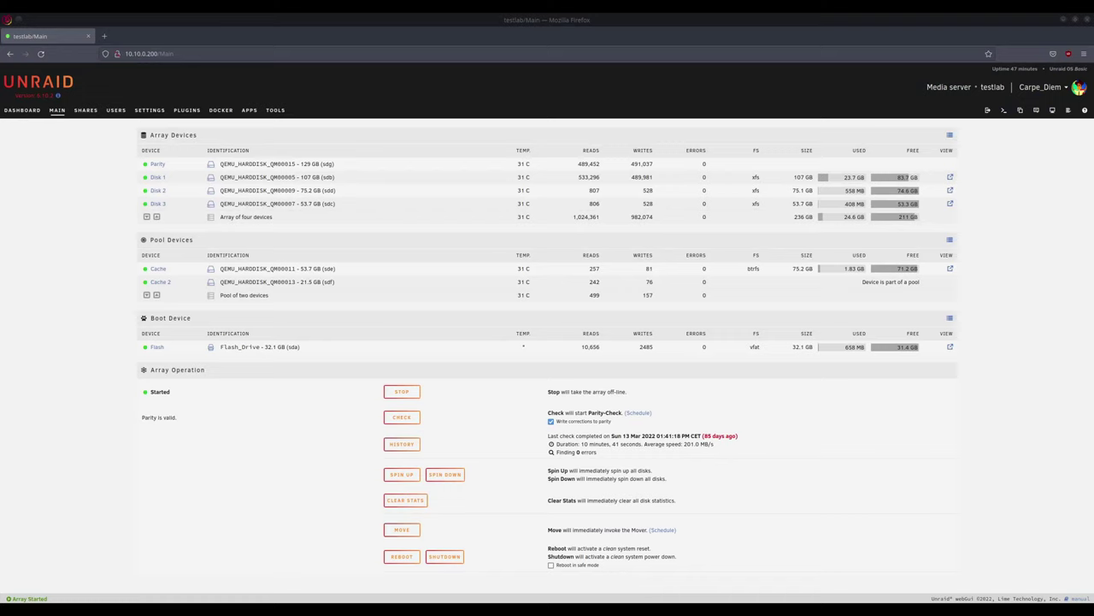
Open the My Servers plugin settings and check the flash backup status.
left_click(186, 110)
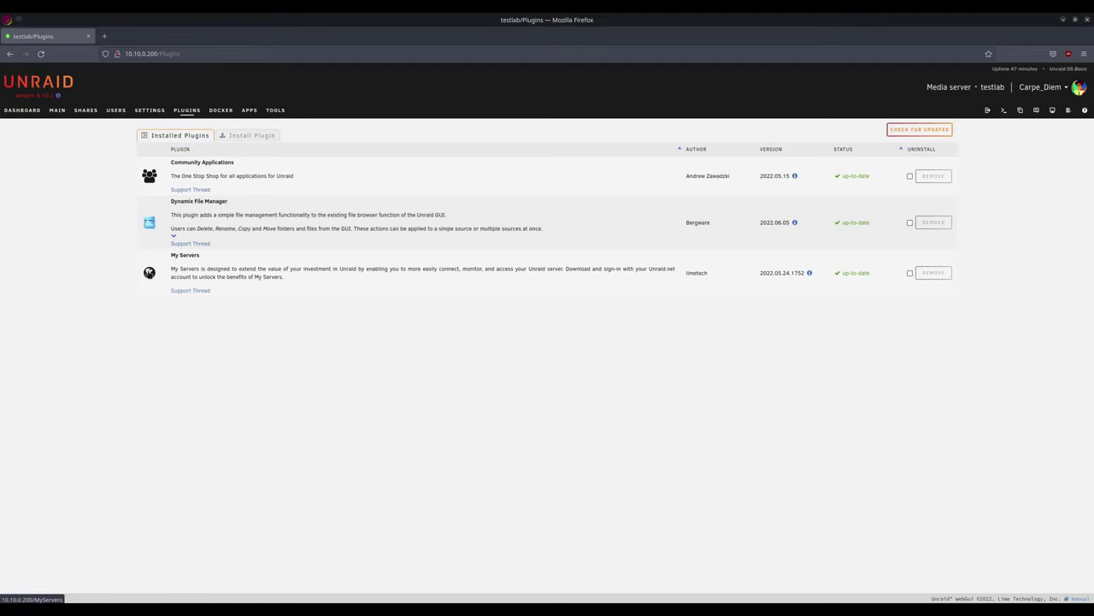
left_click(149, 273)
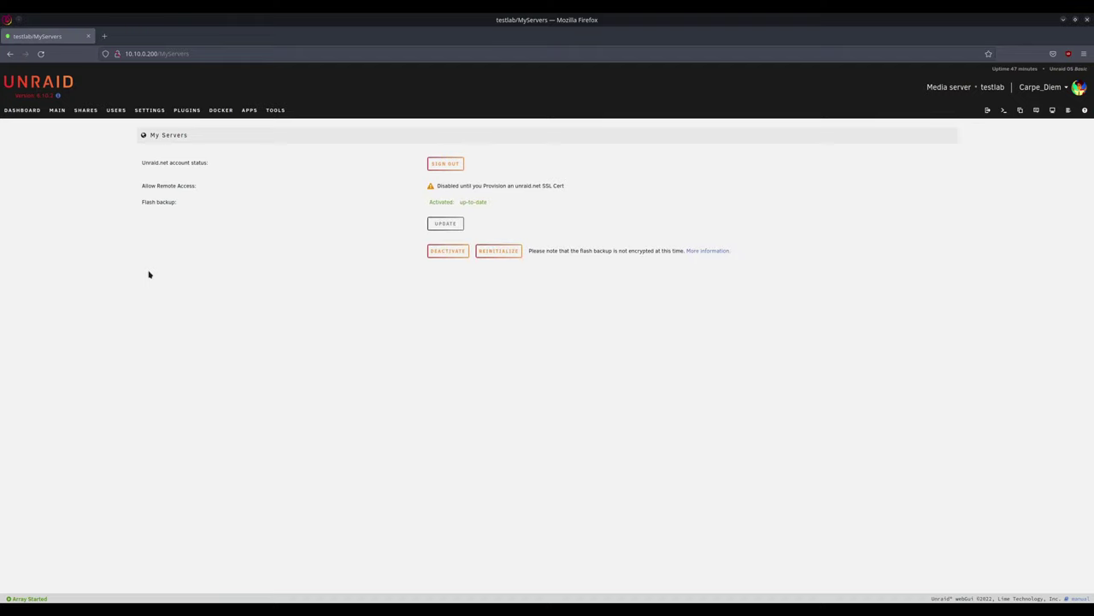
left_click_drag(142, 202, 496, 205)
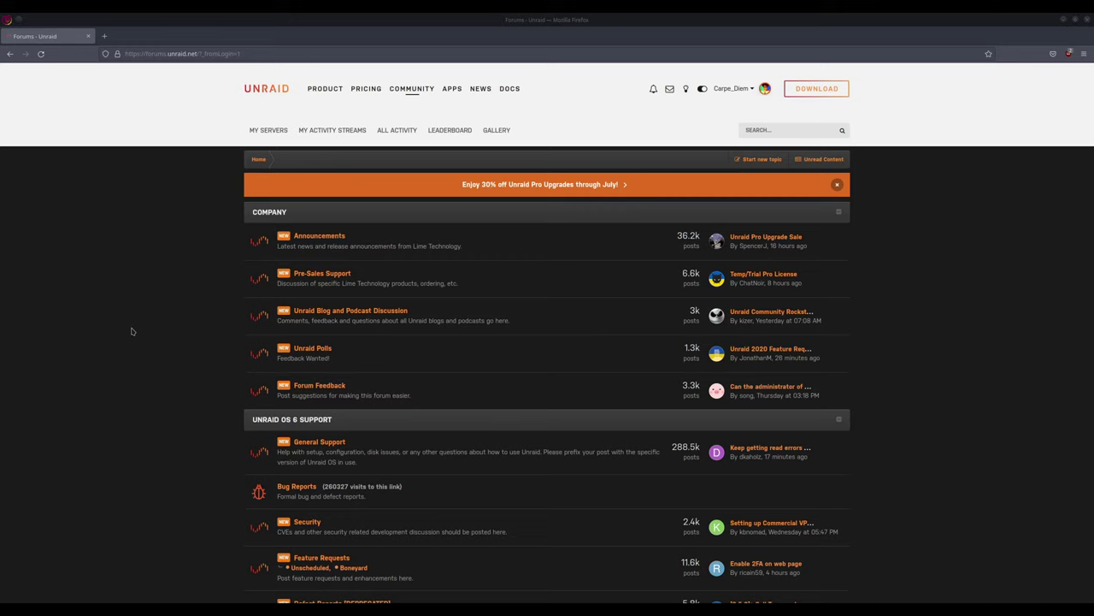
In My Servers on the Unraid forum, request the testlab server's flash backup, and return to the server's Main page.
left_click(272, 130)
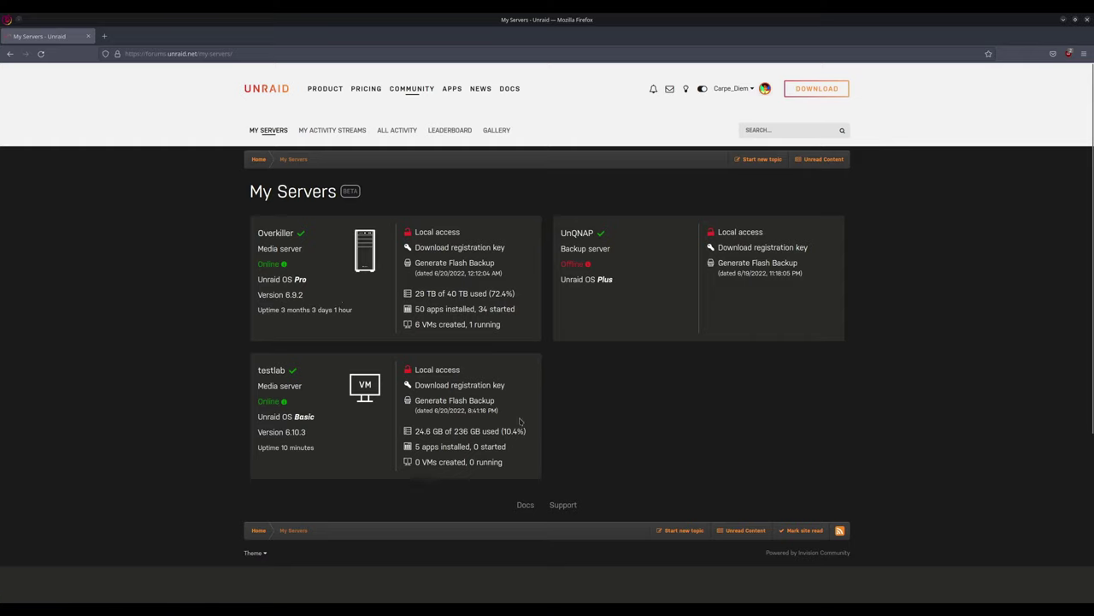
left_click(458, 410)
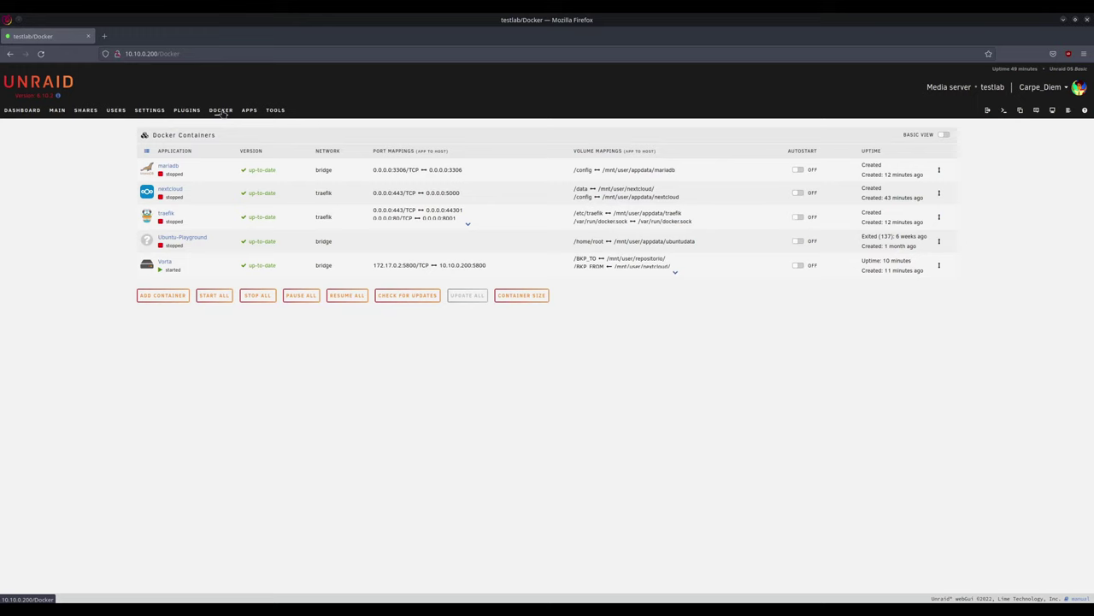
left_click(55, 110)
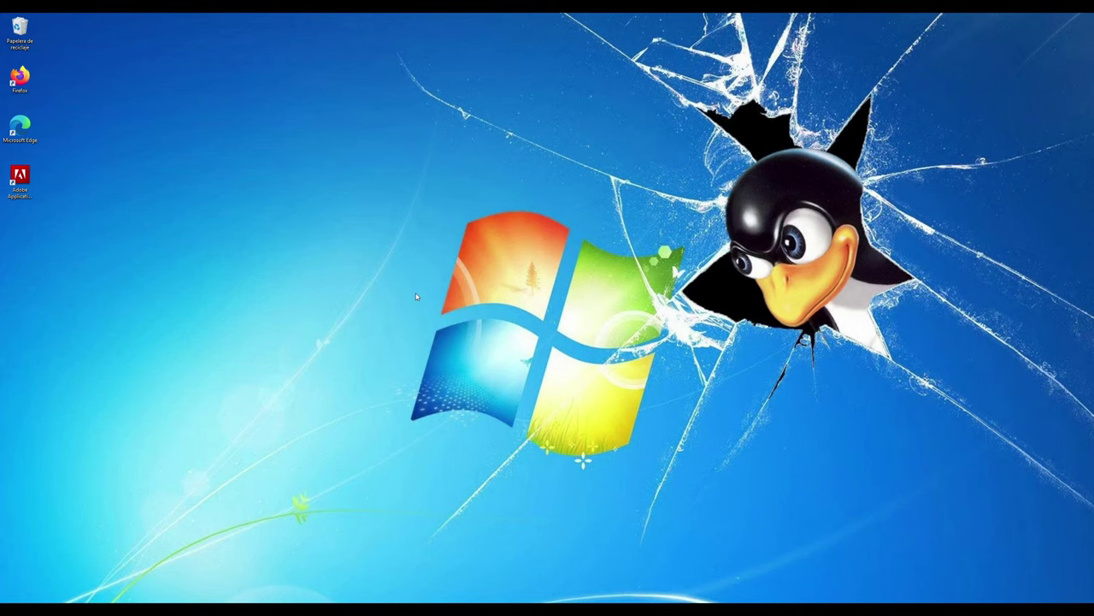
Open File Explorer in Windows, launch DiskPart with administrator permission, and list the disks.
key("super+e")
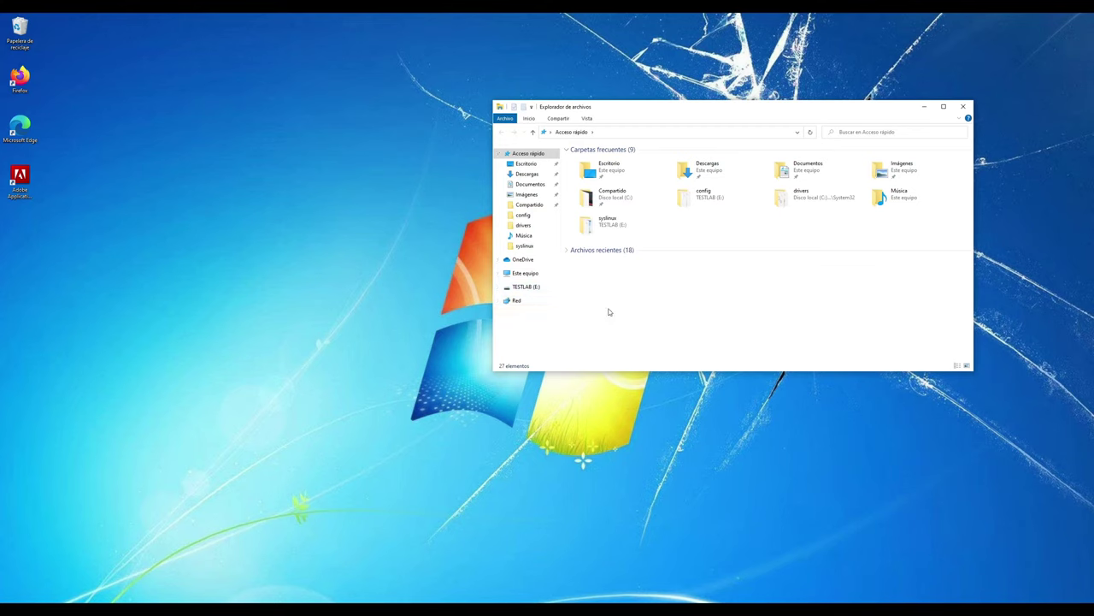
key("super")
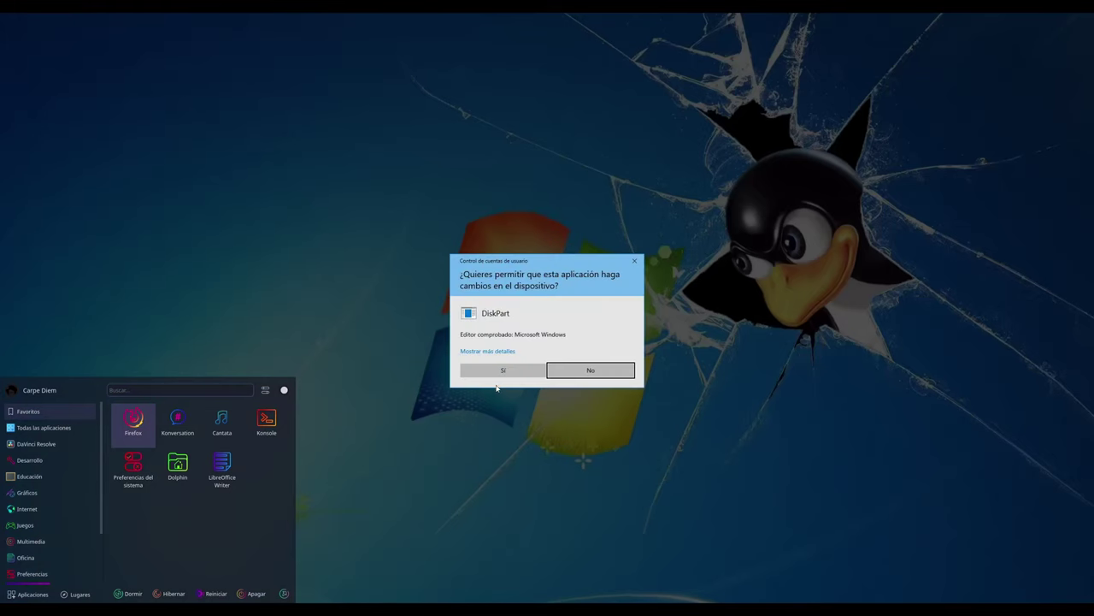
left_click(500, 371)
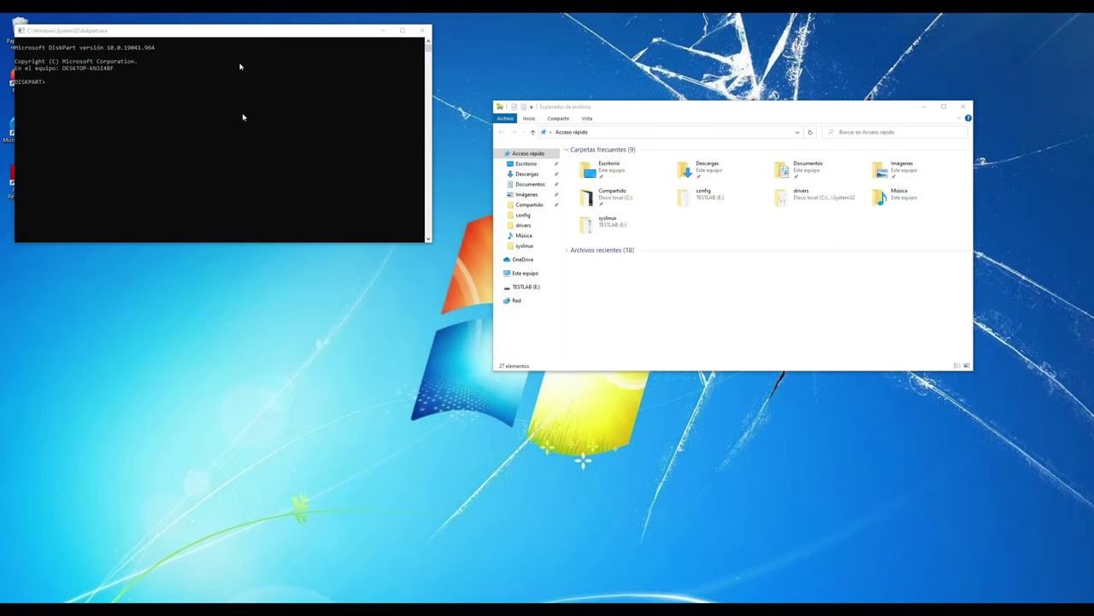
left_click_drag(220, 33, 687, 153)
type("list disk")
key("Return")
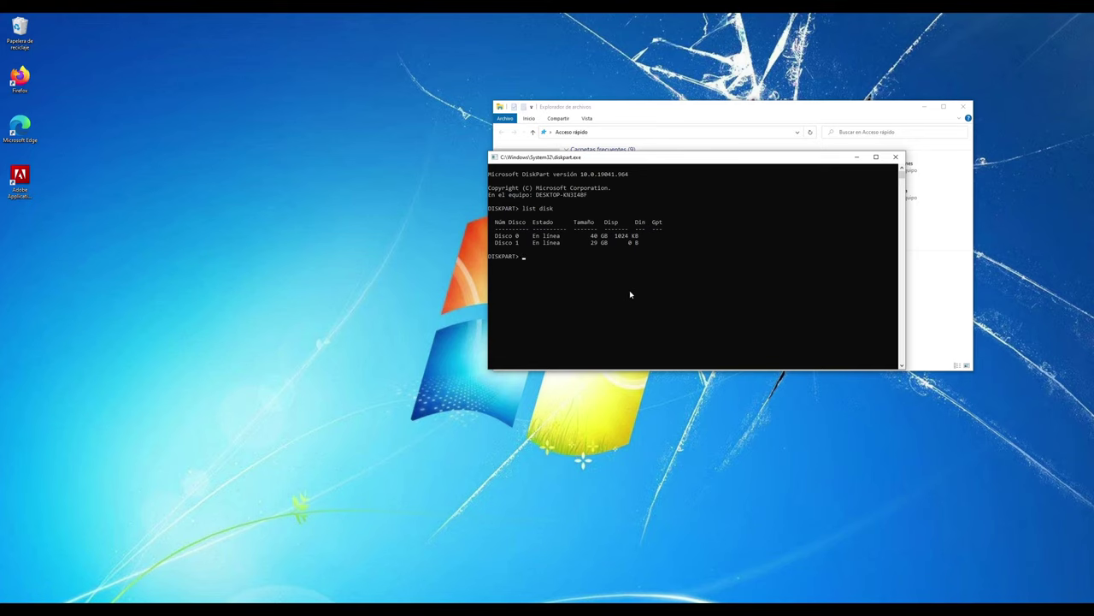
Select disk 1 in DiskPart, check the selection in the disk list, and clean the disk.
type("select disk 1")
key("Return")
type("list disk")
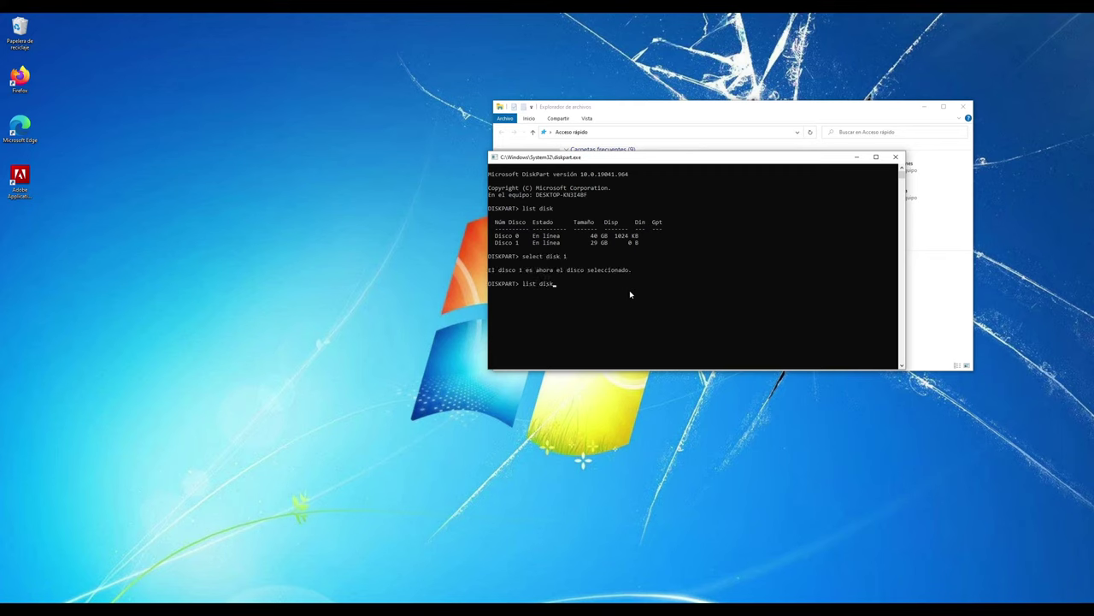
key("Return")
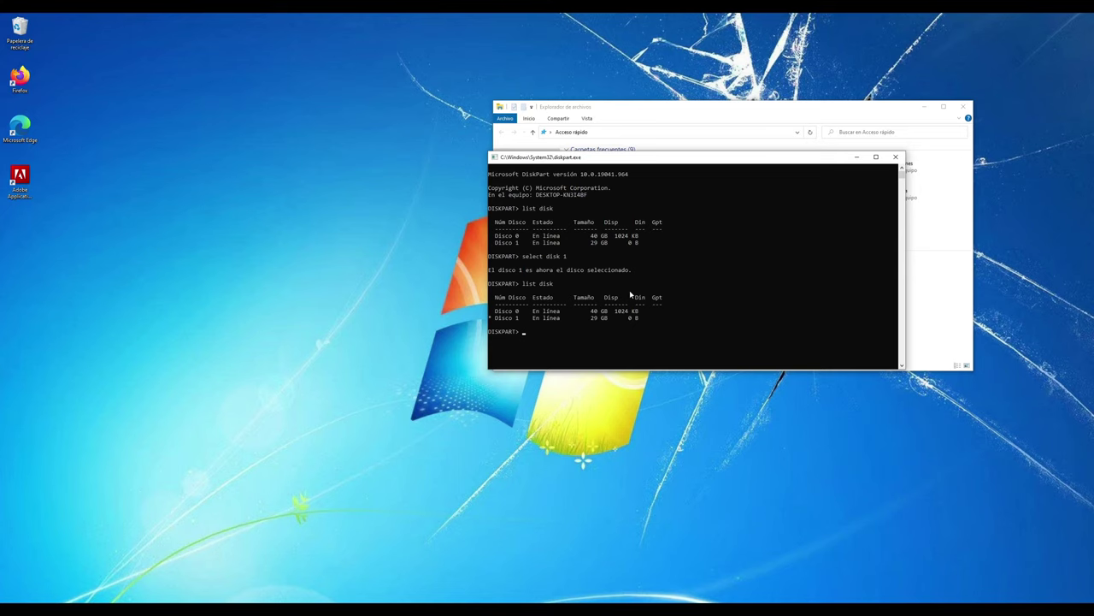
type("clean")
key("Return")
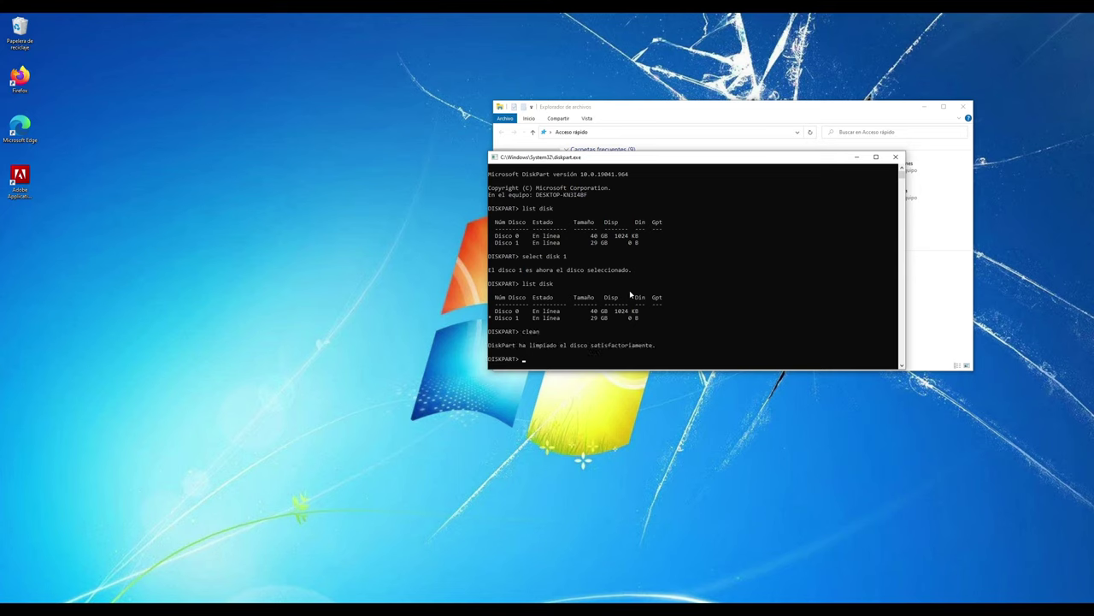
Move the DiskPart window aside and check the TESTLAB (E:) drive in File Explorer.
left_click_drag(644, 158, 183, 116)
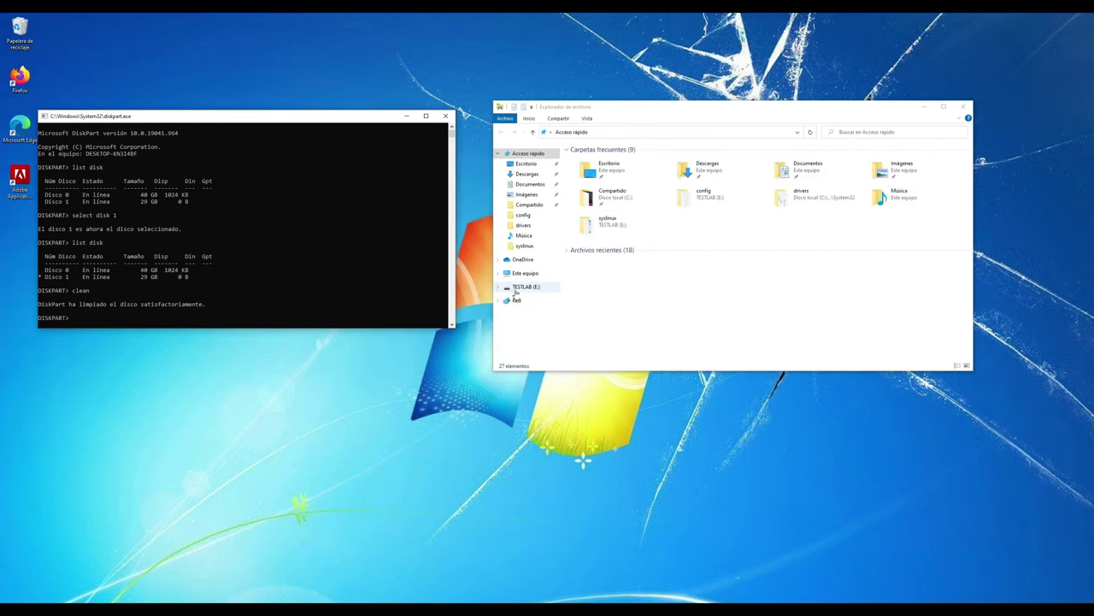
left_click(515, 290)
left_click(598, 330)
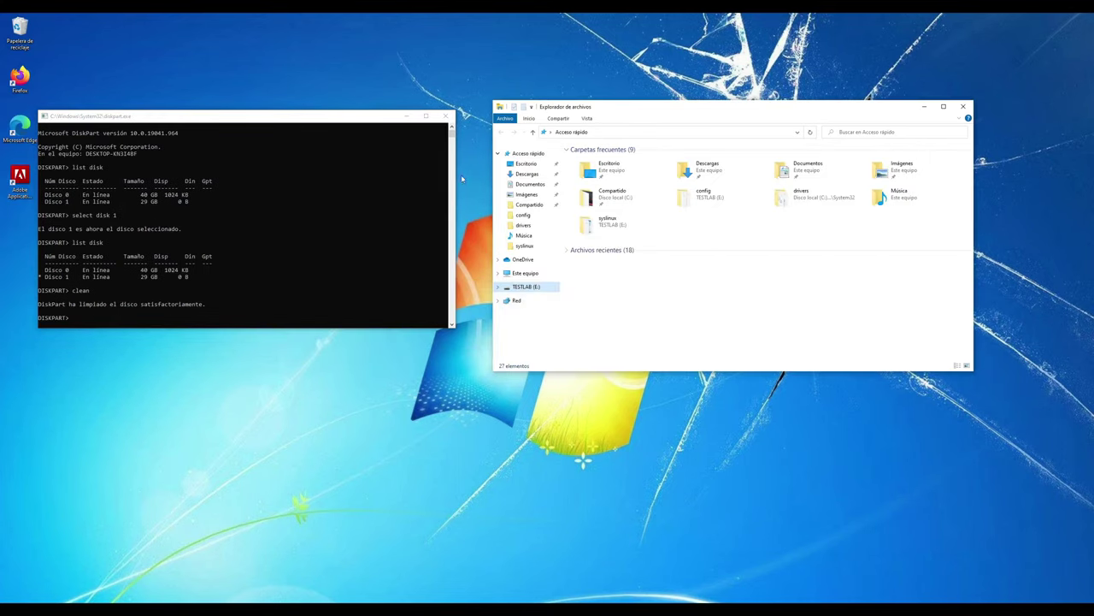
Create a primary partition on the cleaned disk, quick-format partition 1 as FAT32, and inspect the USB drive (E:) in File Explorer.
left_click_drag(328, 117, 758, 153)
type("create partition primary")
key("Return")
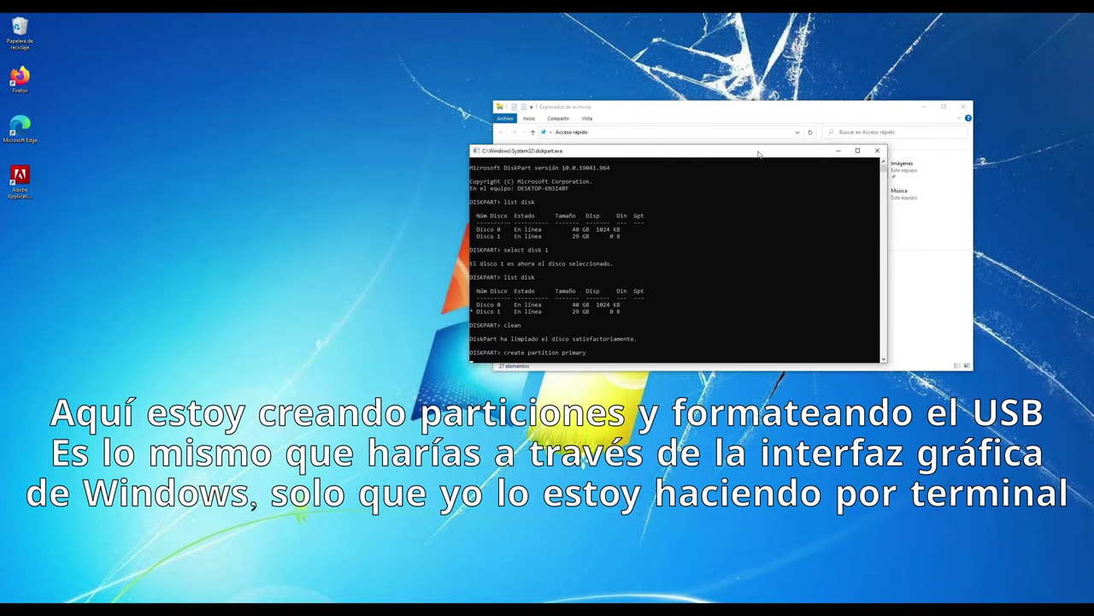
type("select partition 1")
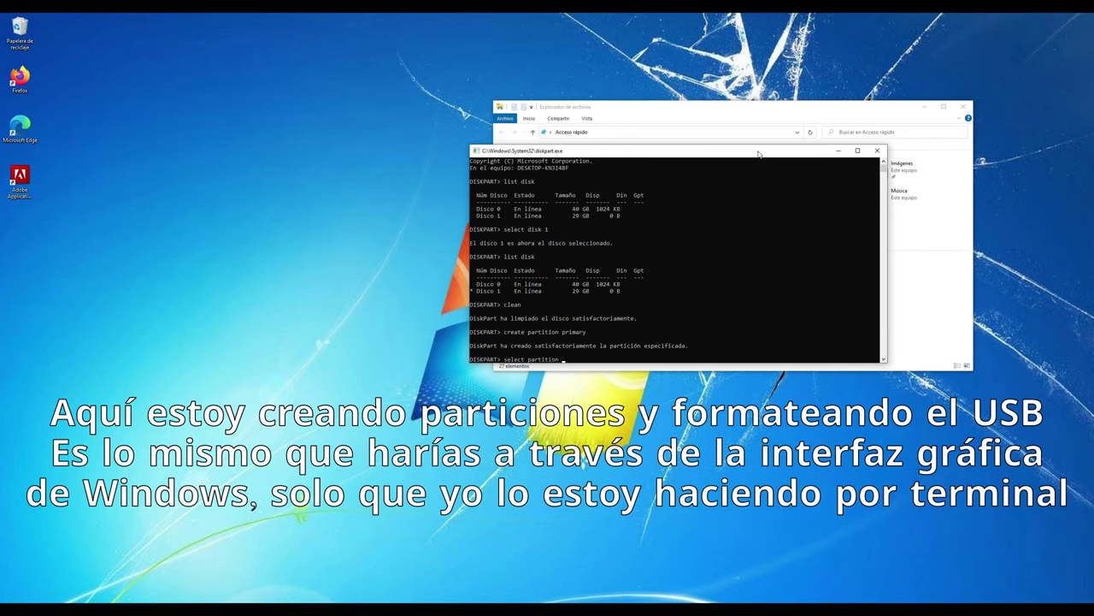
key("Return")
type("format fs=fat32 quick")
key("Return")
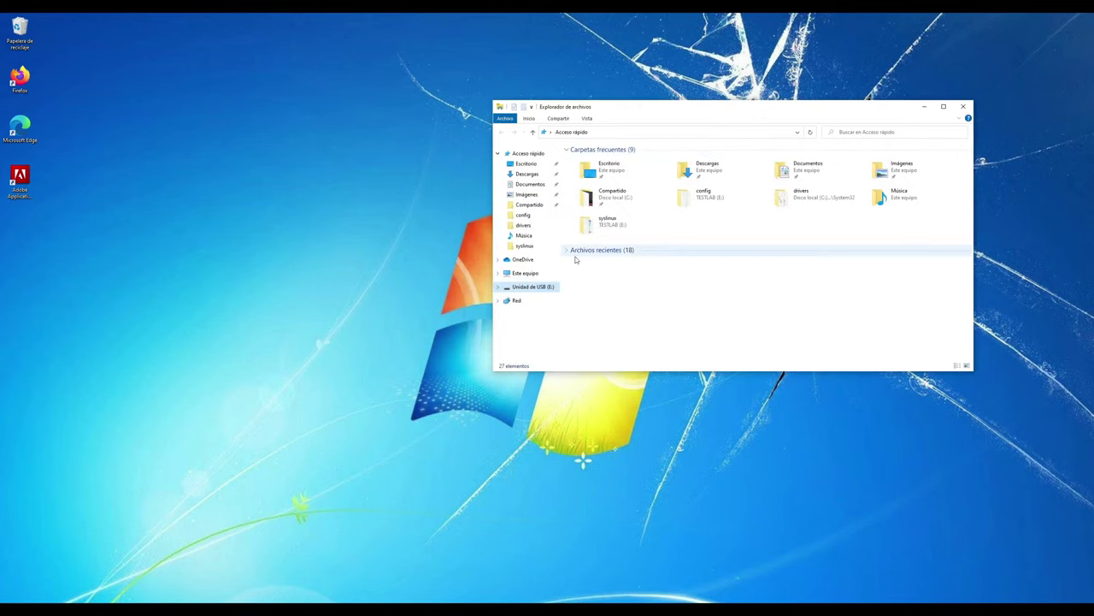
left_click(520, 287)
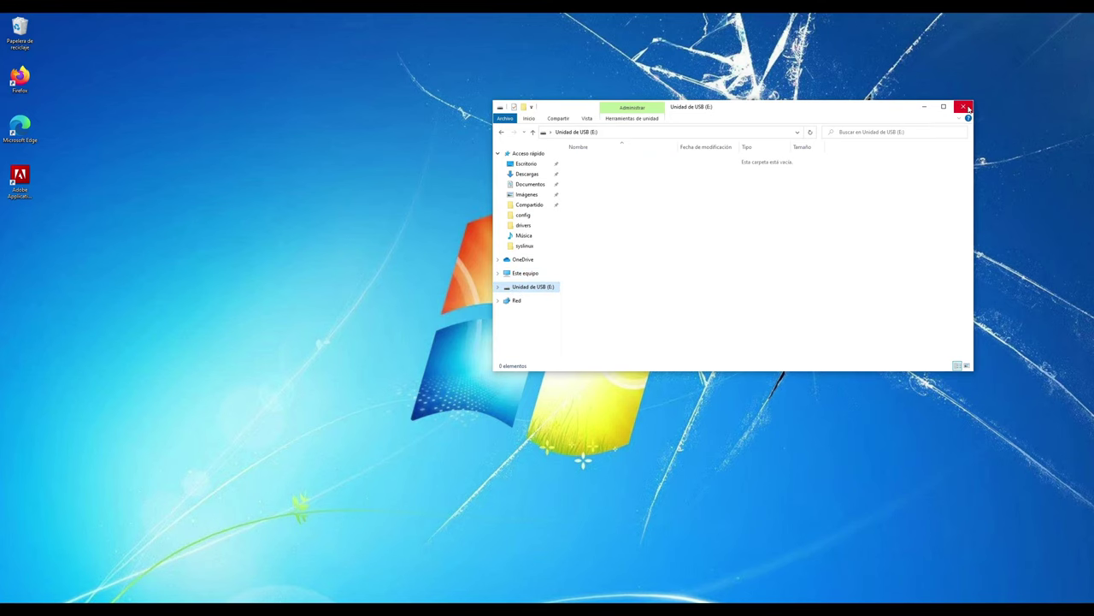
left_click(964, 107)
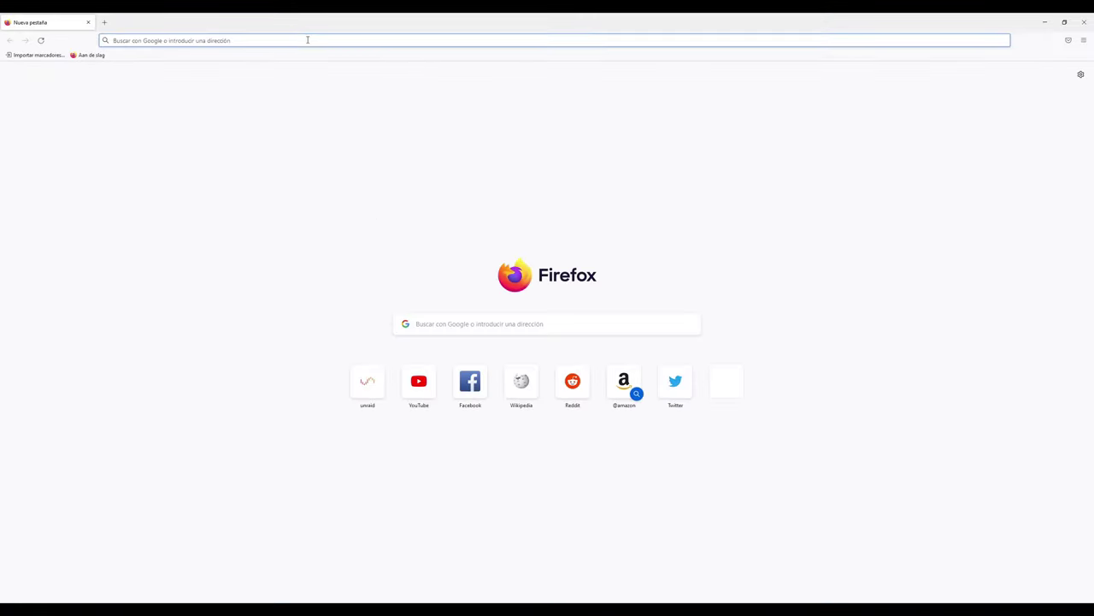
Download the USB Creator for Windows from unraid.net and run it with administrator permission.
left_click(307, 40)
type("unraid.net/")
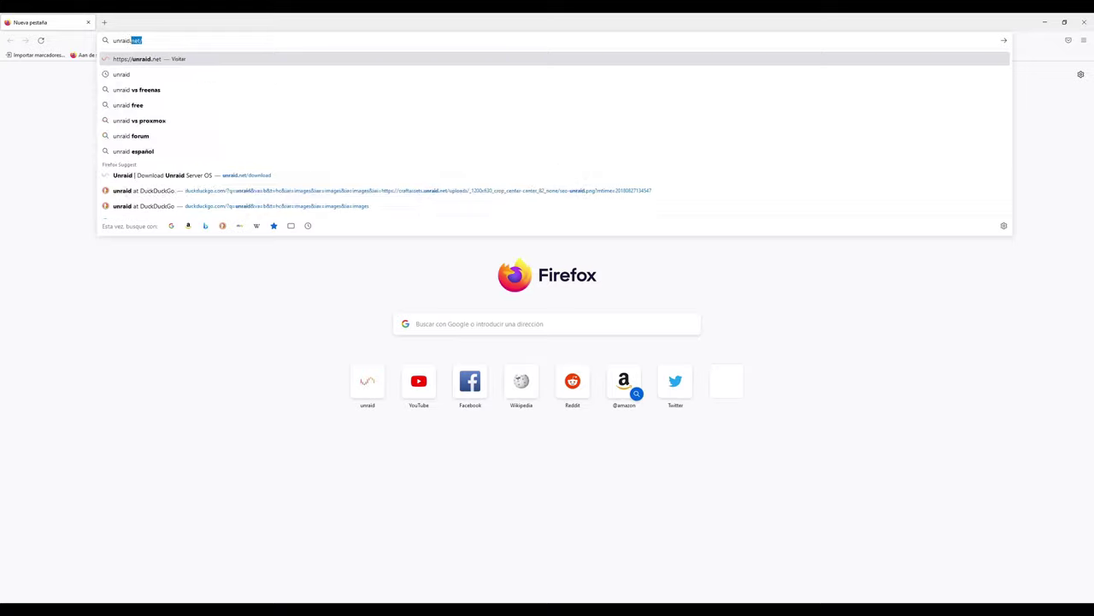
key("Return")
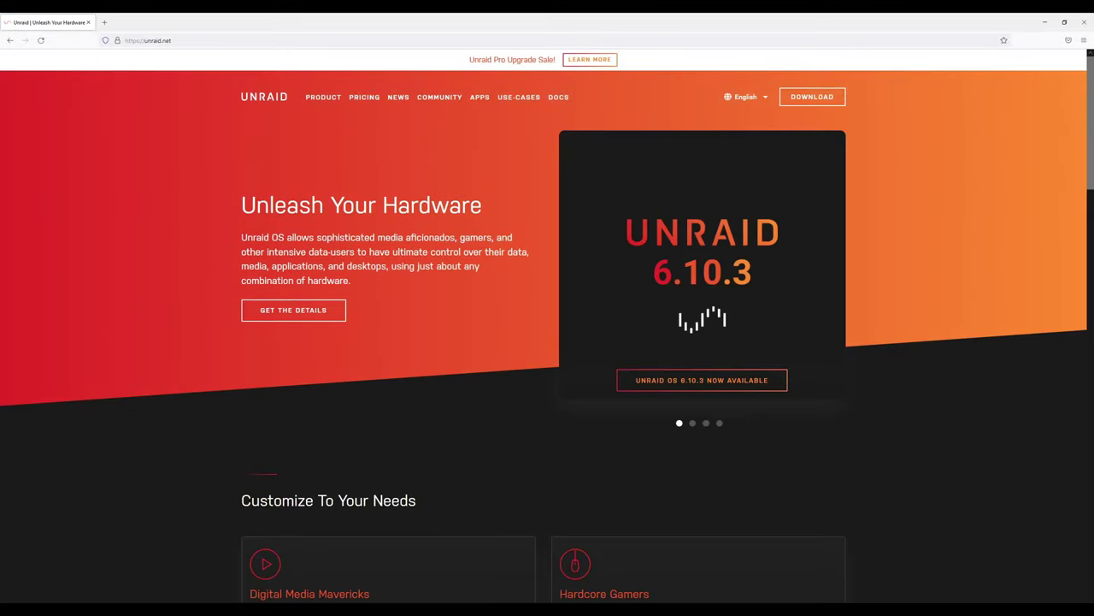
left_click(812, 96)
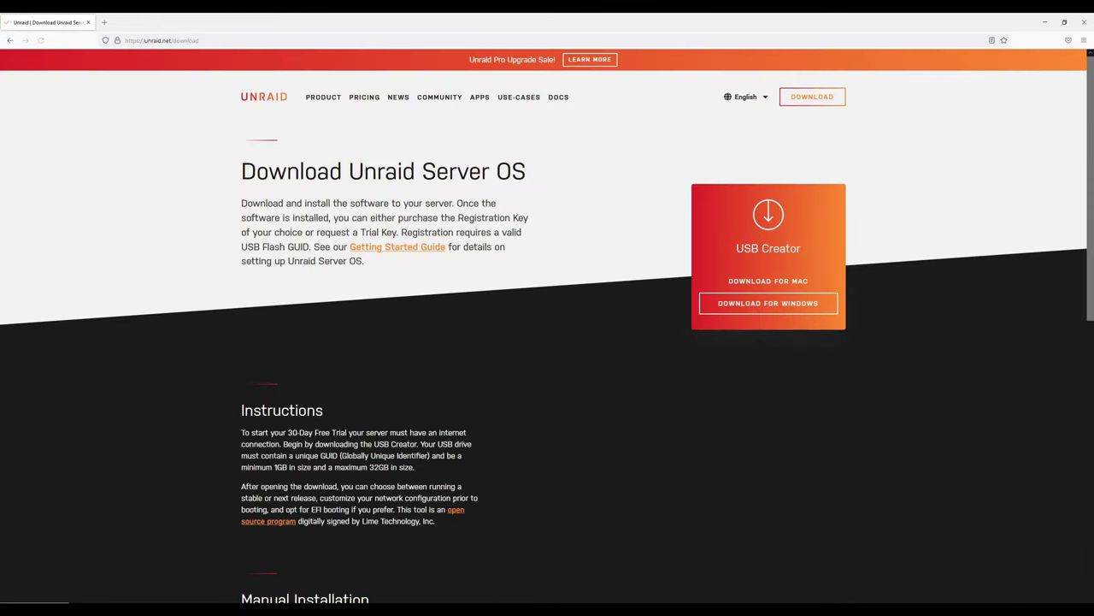
left_click(786, 310)
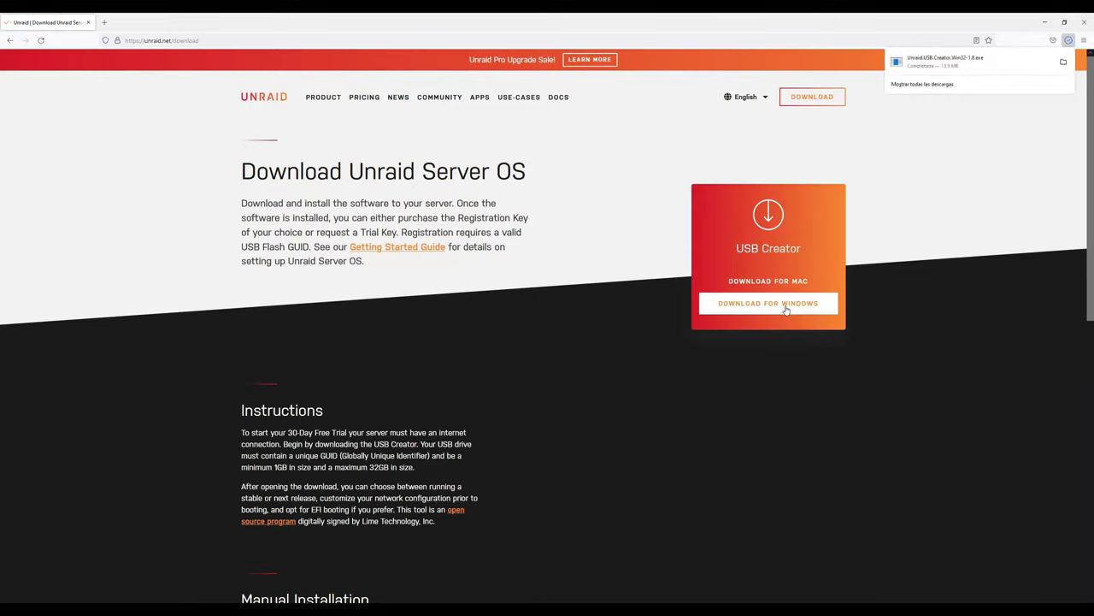
left_click(973, 64)
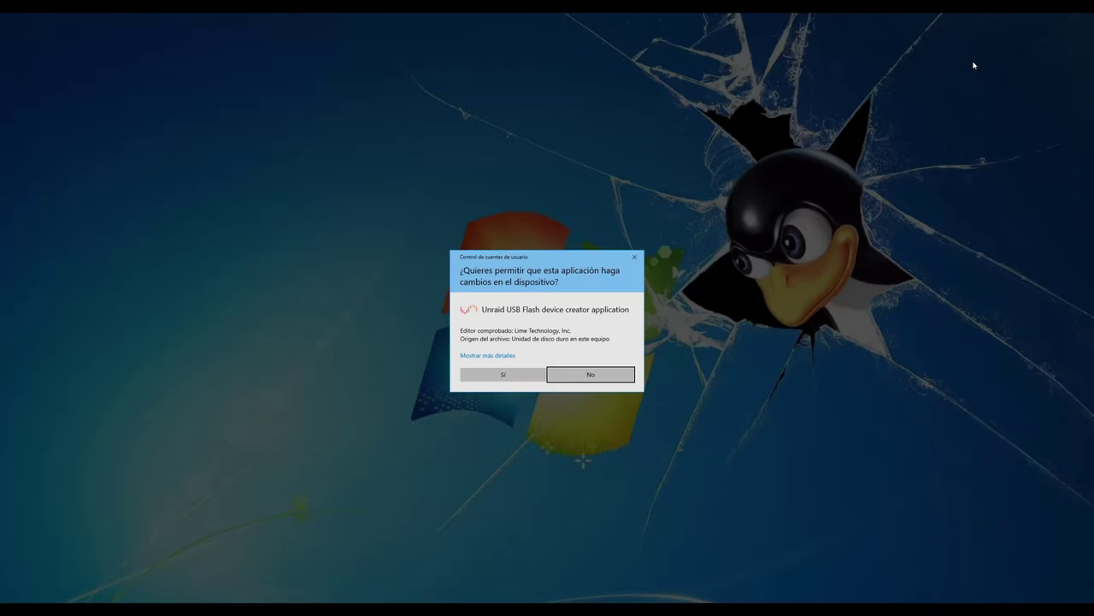
left_click(491, 374)
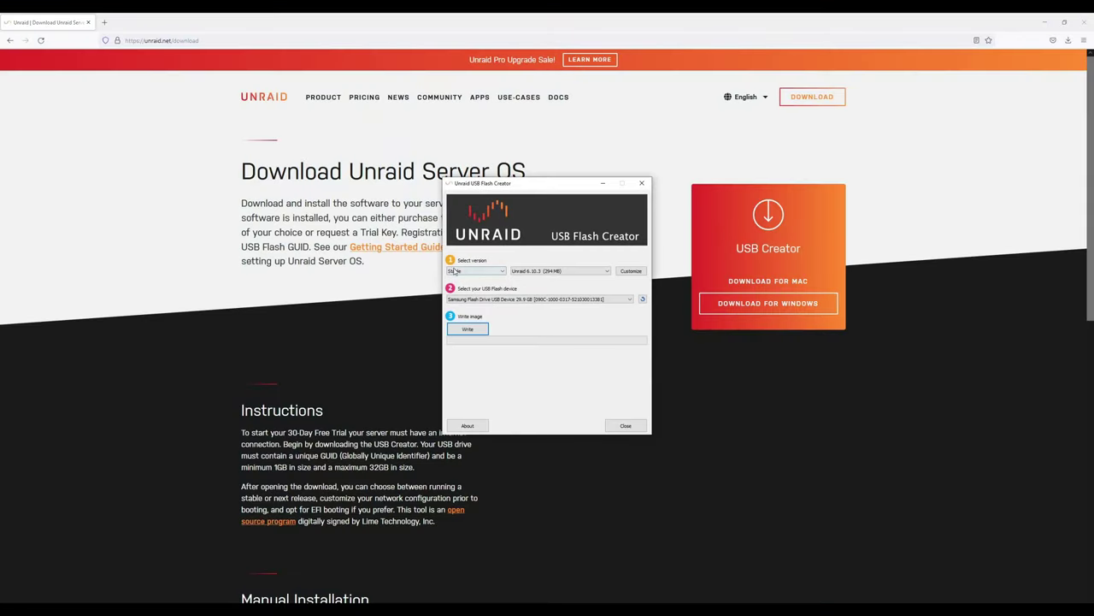
Set the version source to Local Zip and load testlab-flash-backup-20220606-2025.zip from the Documents folder.
left_click(501, 273)
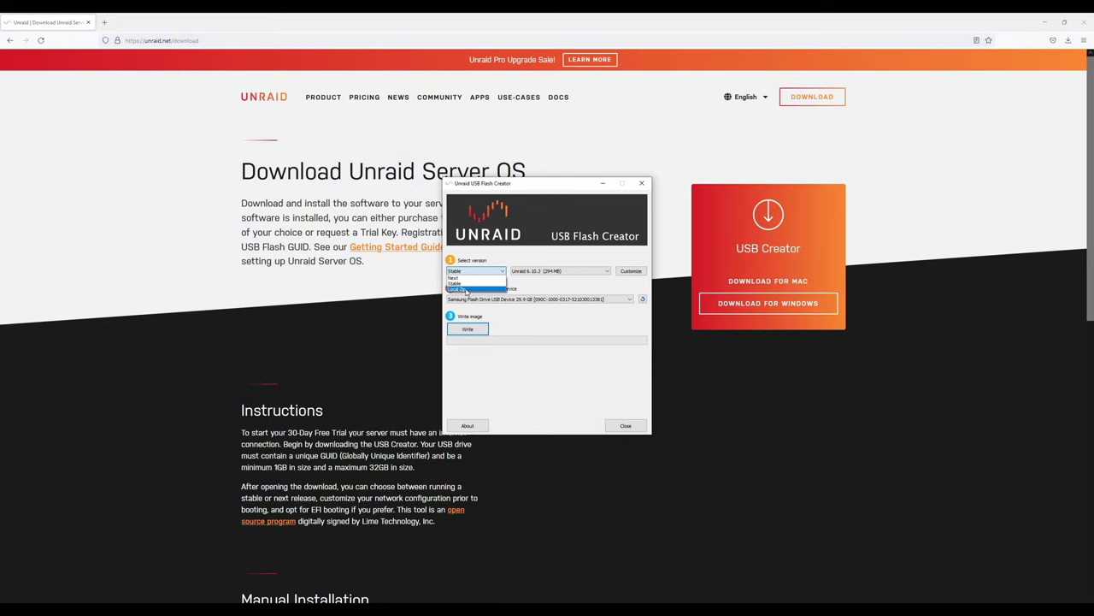
left_click(466, 289)
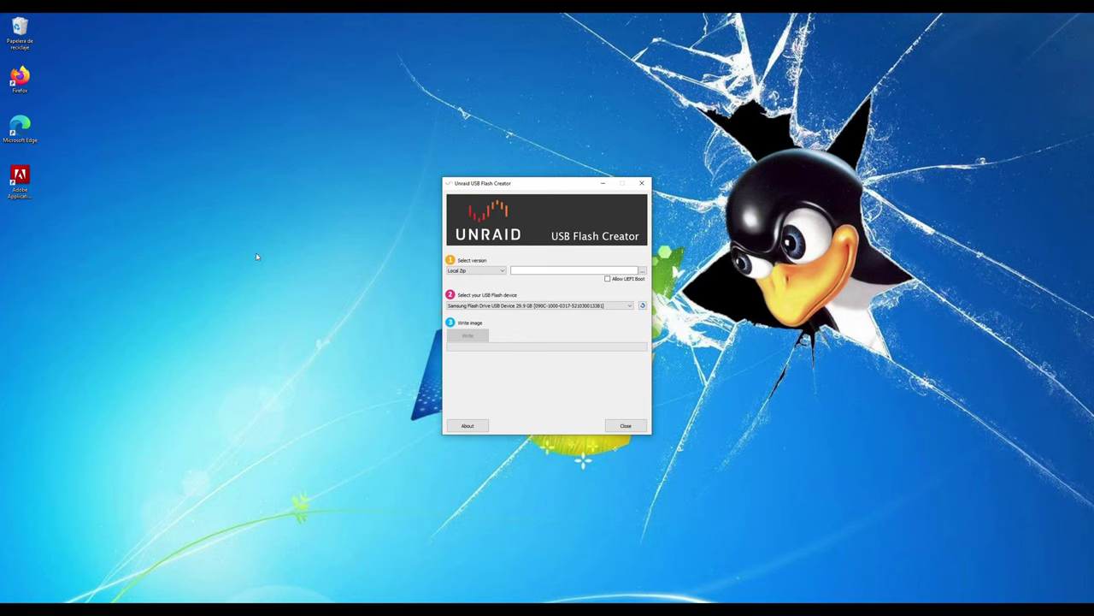
left_click(642, 272)
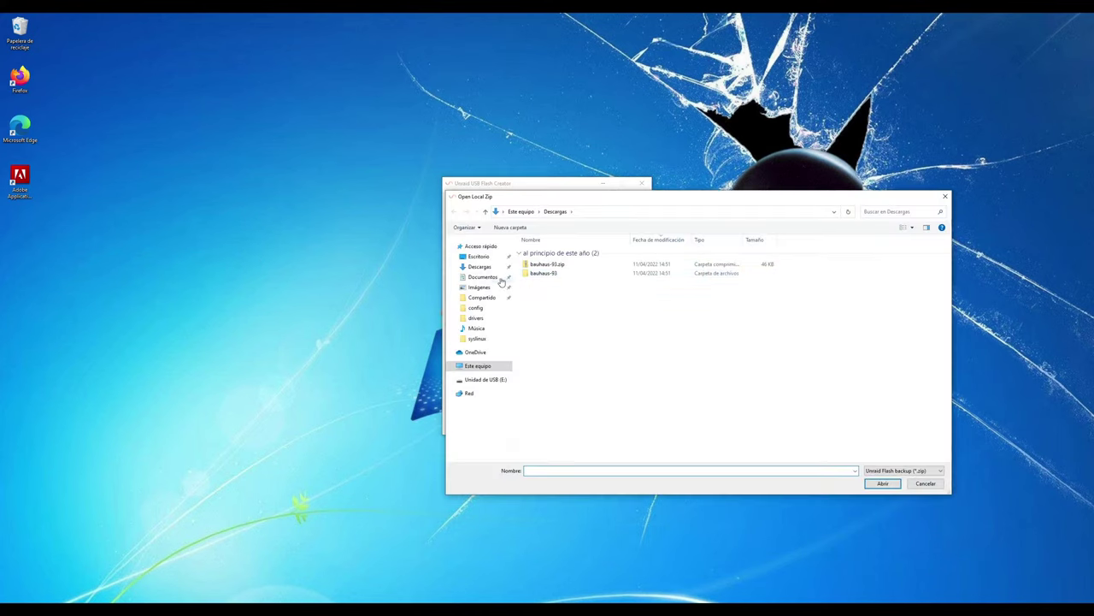
left_click(482, 276)
double_click(544, 263)
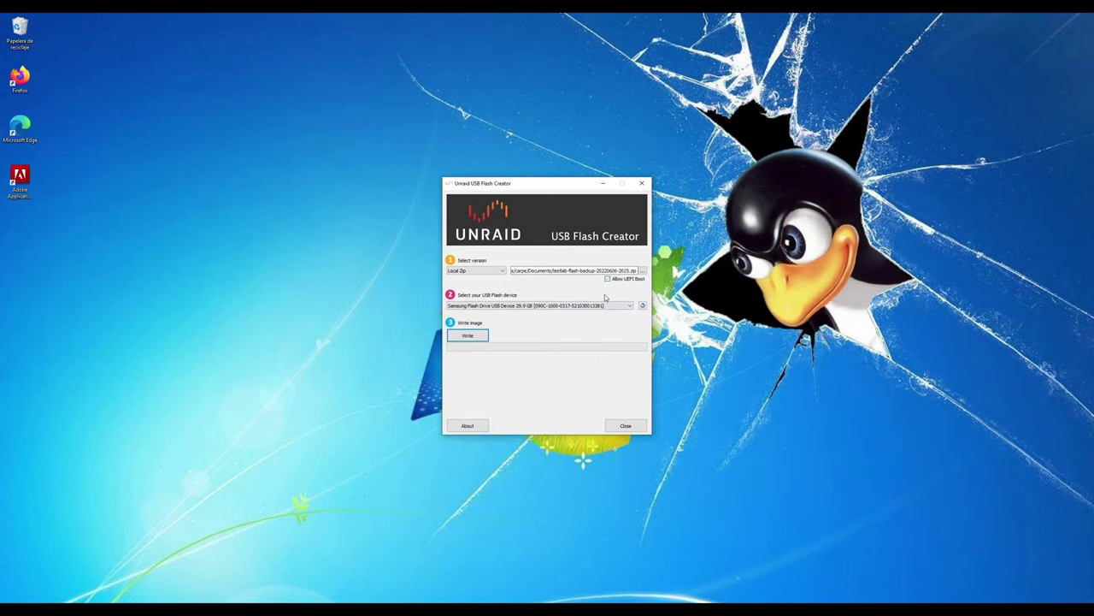
Allow UEFI boot, choose the Samsung Flash Drive as the target device, and erase and write it with the backup image.
left_click(479, 308)
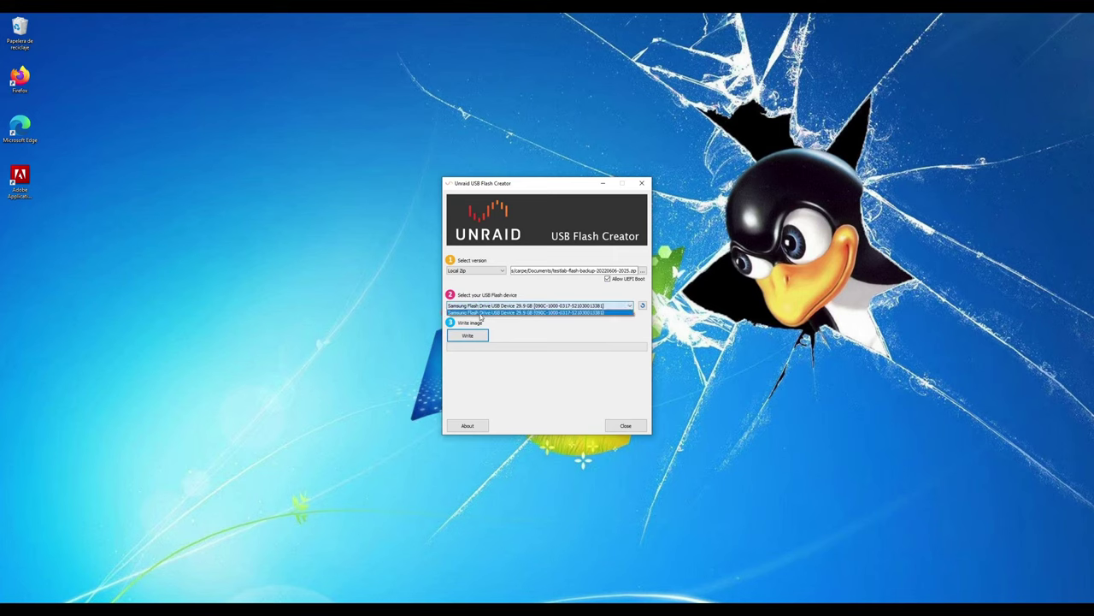
left_click(482, 316)
left_click(478, 338)
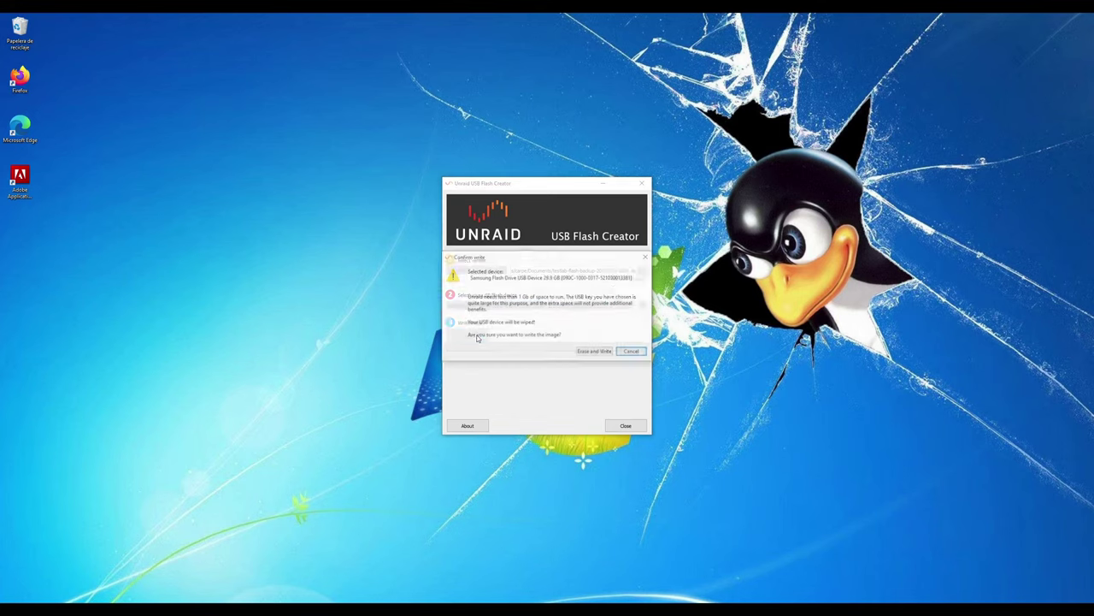
left_click(592, 351)
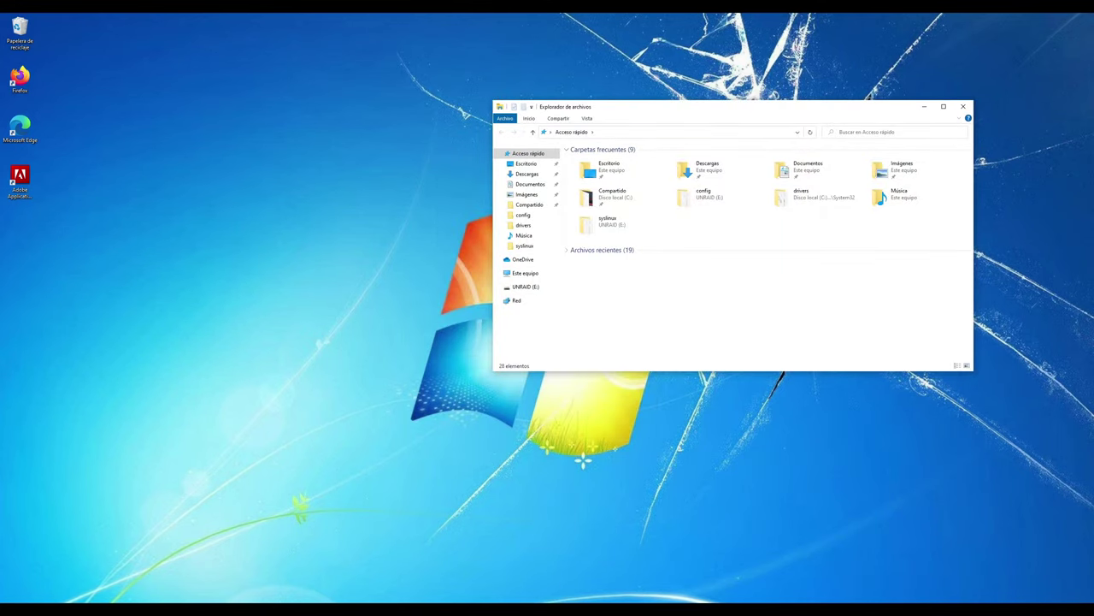
Open the UNRAID (E:) drive in File Explorer.
left_click(498, 287)
left_click(523, 289)
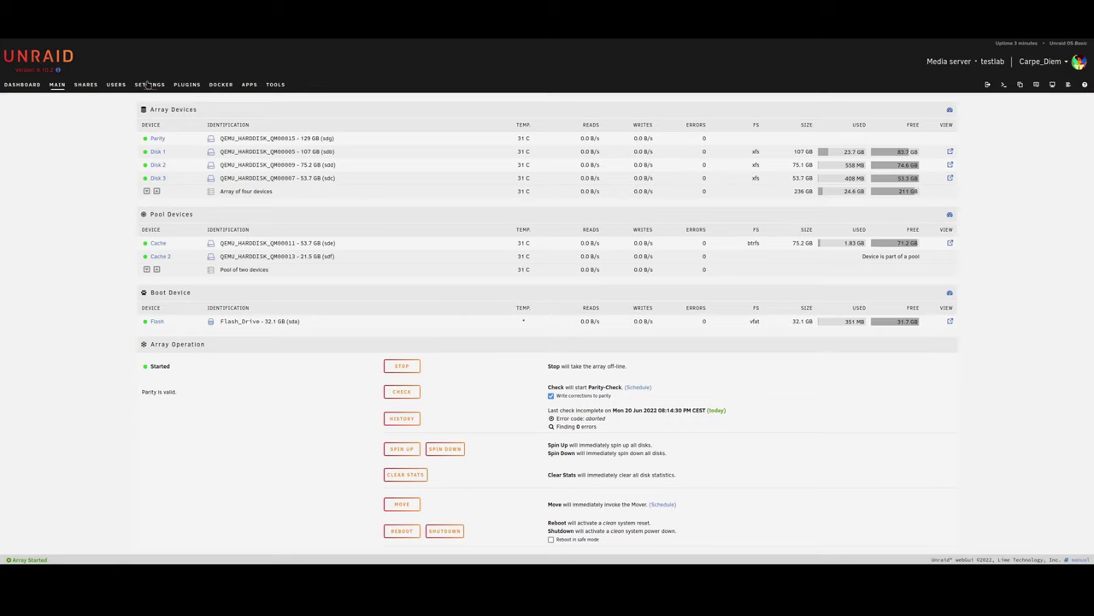
Switch to the Unraid web interface and review the server's installed plugins, Docker containers and OS version.
left_click(180, 85)
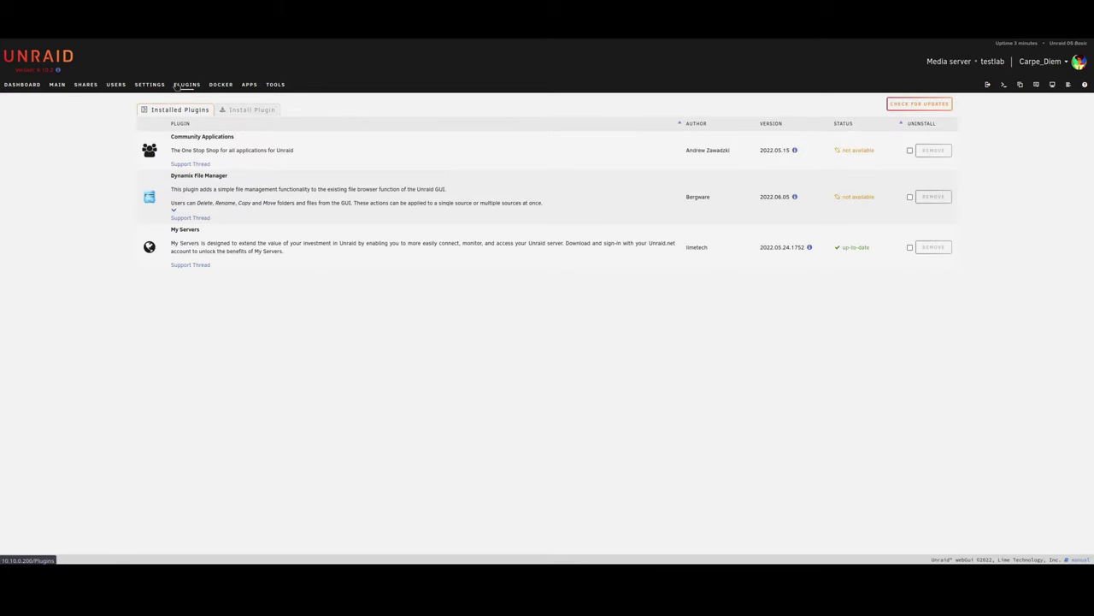
left_click(224, 85)
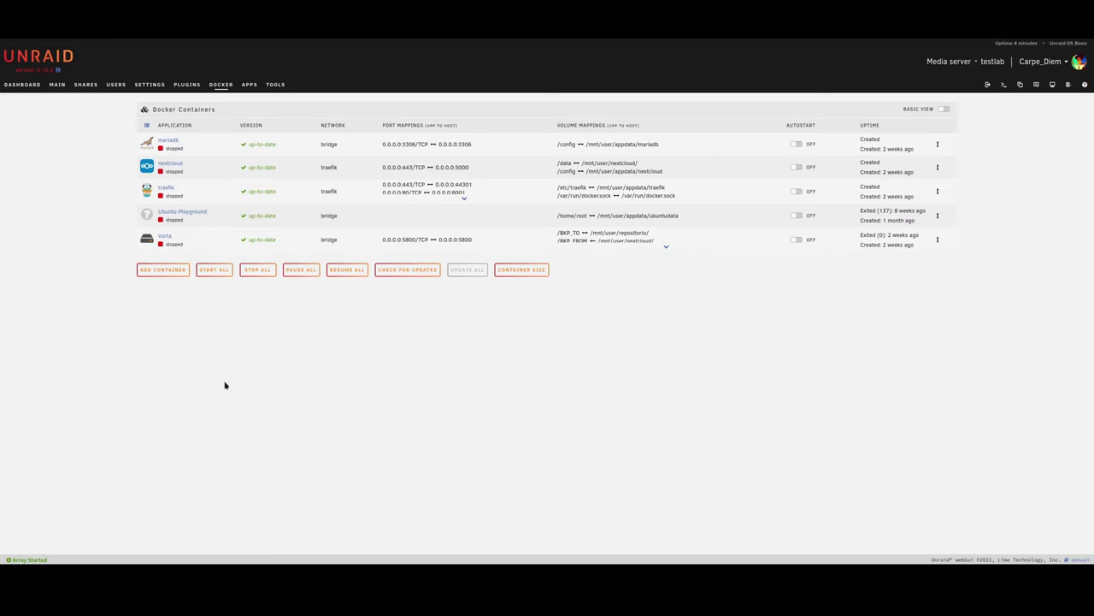
left_click(59, 86)
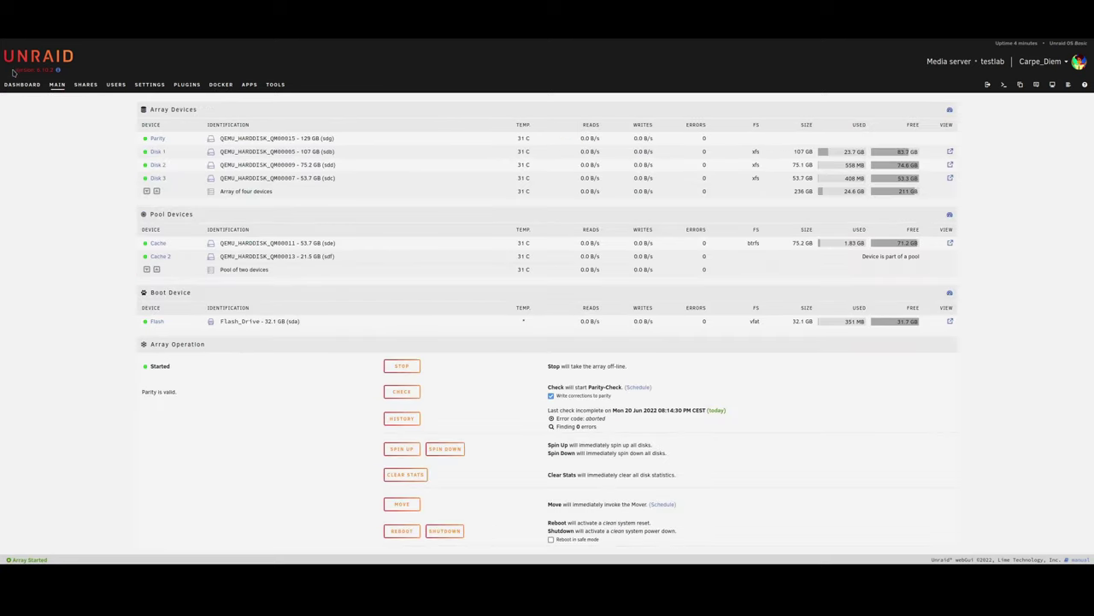
left_click_drag(15, 70, 60, 73)
left_click(50, 184)
Update Unraid OS to version 6.10.3 on the Stable branch and reboot the server to apply the upgrade.
left_click(275, 86)
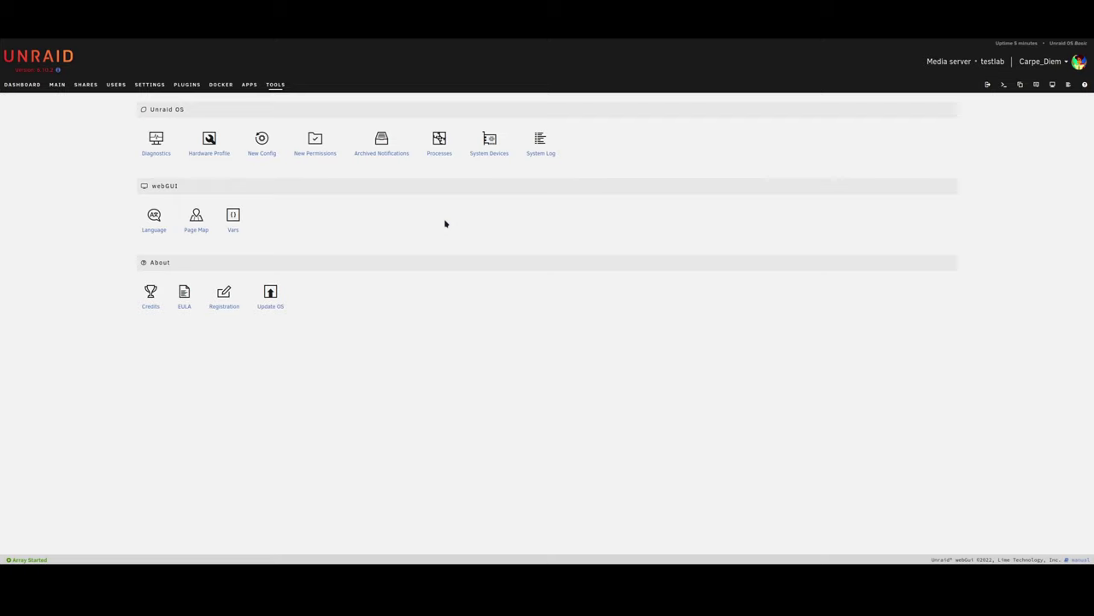
left_click(270, 292)
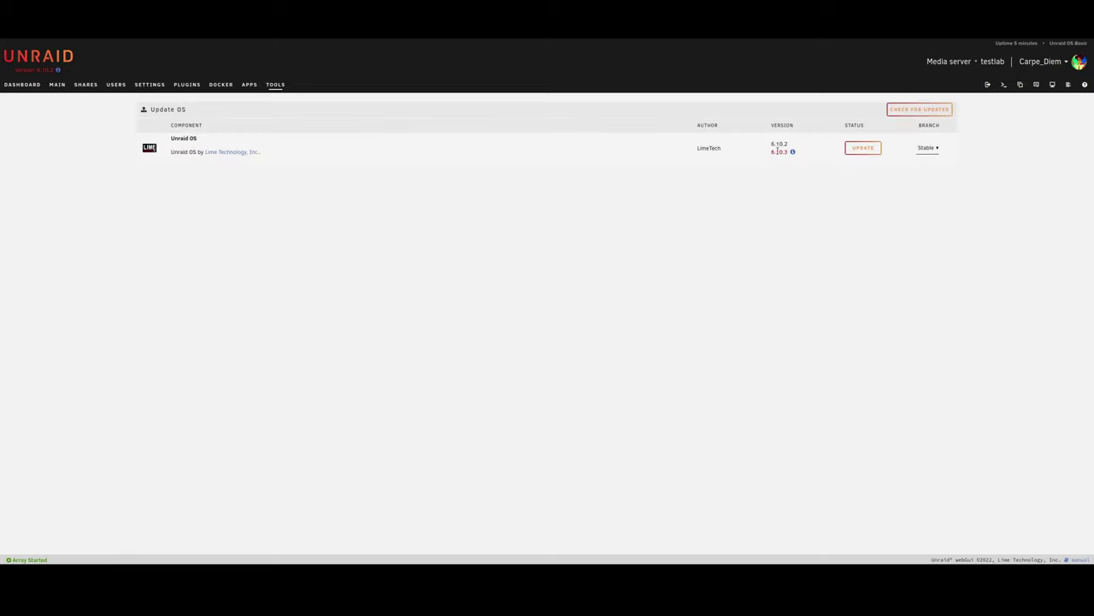
left_click(866, 148)
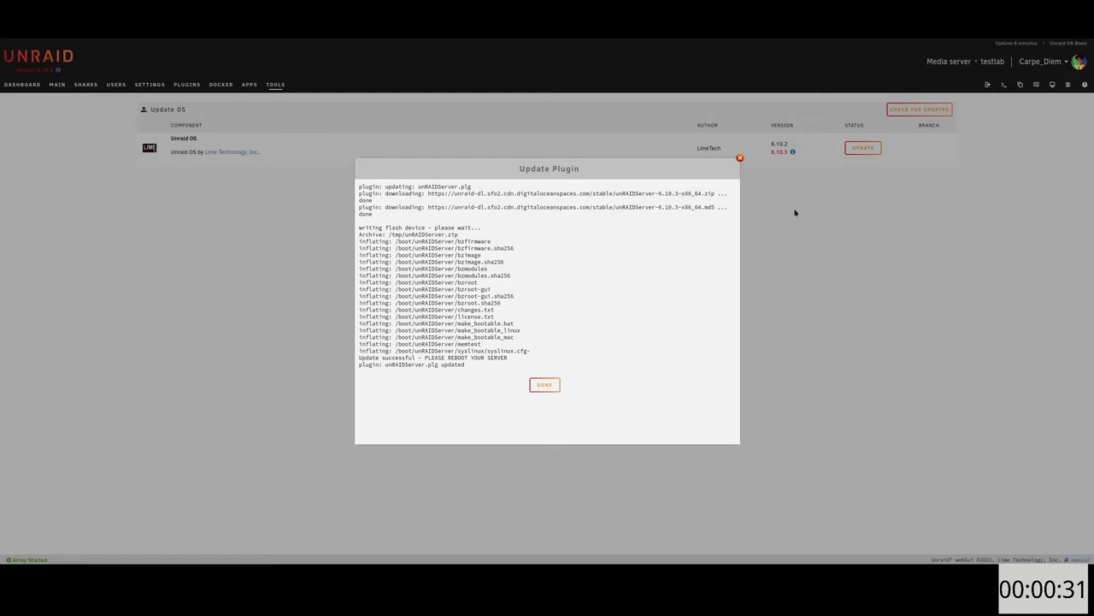
left_click(544, 383)
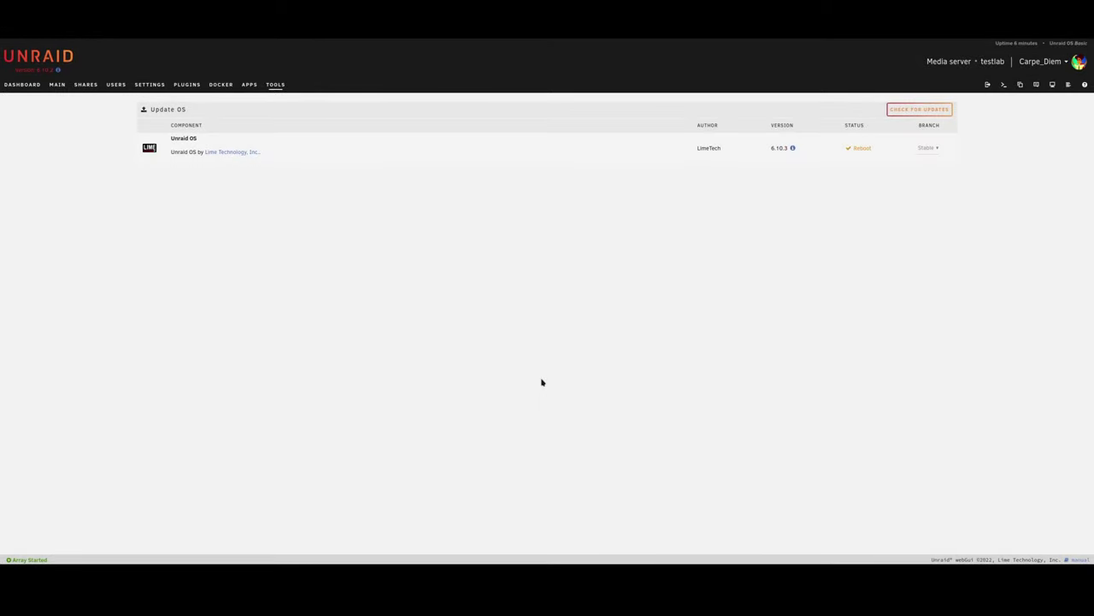
left_click(56, 86)
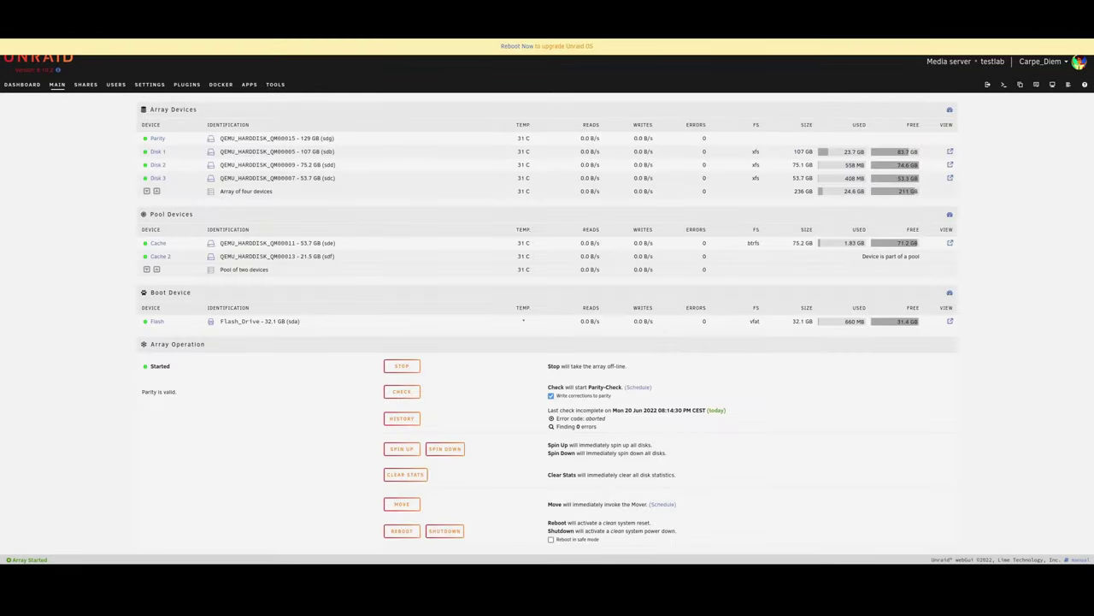
left_click(512, 47)
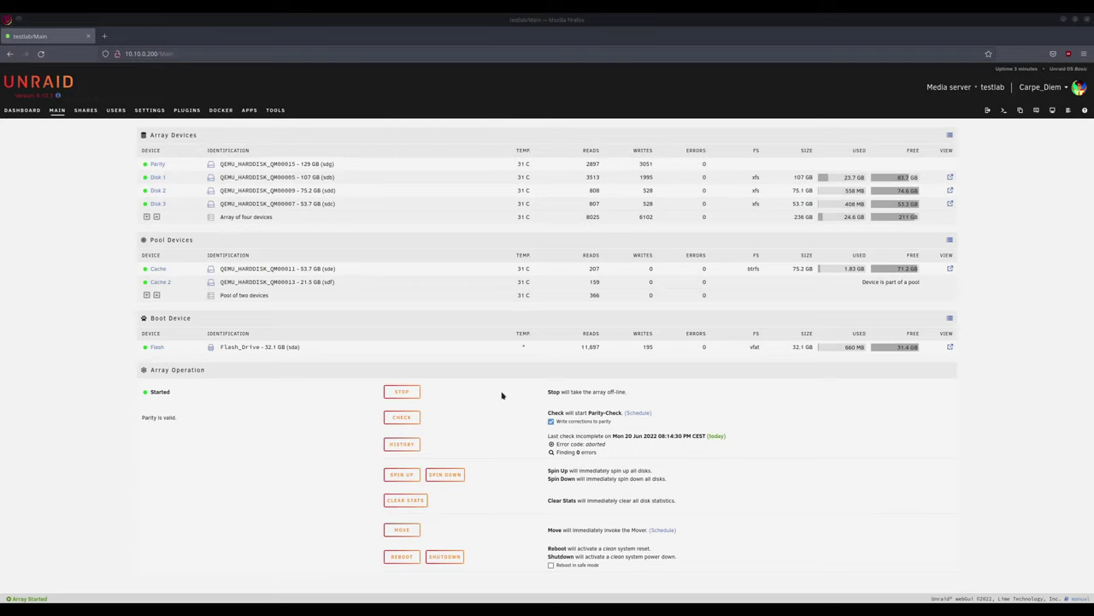
Check the Unraid OS version shown under the logo after the reboot.
double_click(17, 94)
left_click_drag(37, 95, 56, 95)
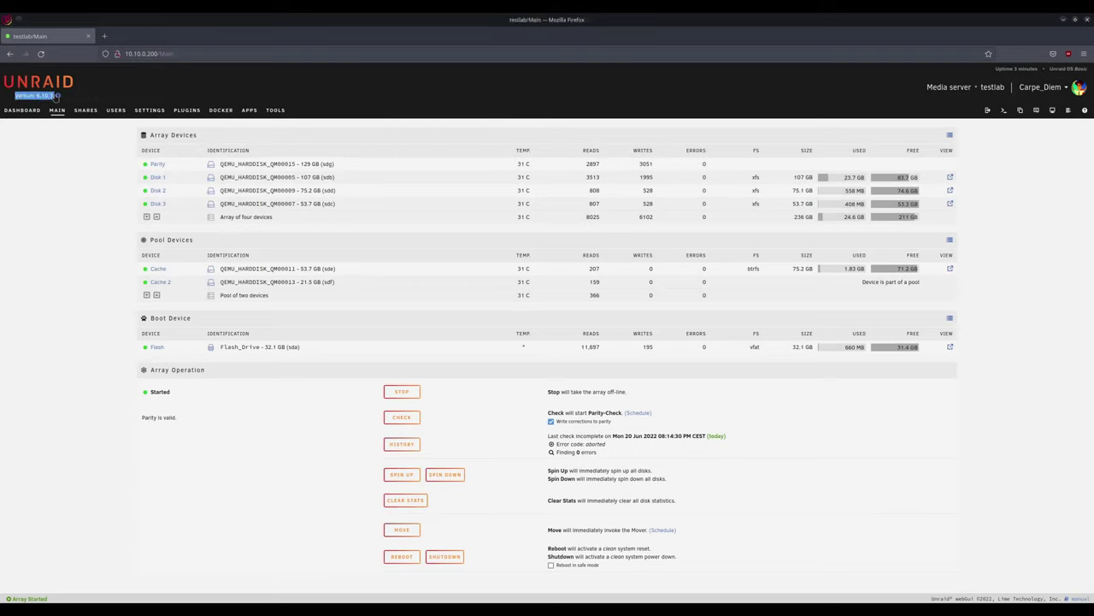
left_click(68, 375)
Examine the Vorta Docker container's backup paths, config storage path and additional settings, and return to the container list.
left_click(221, 111)
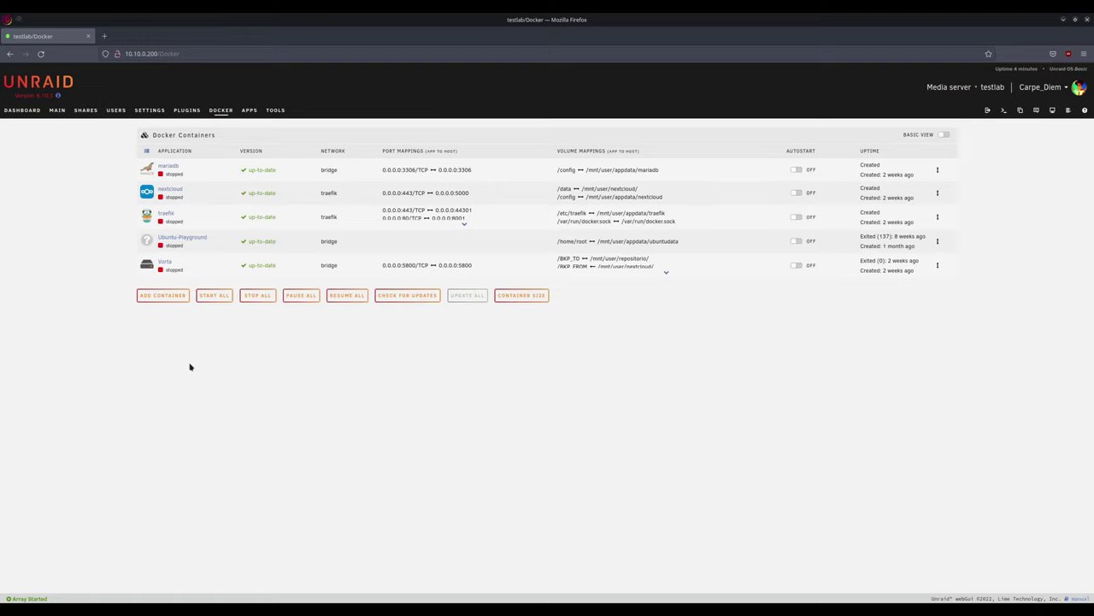
left_click(165, 261)
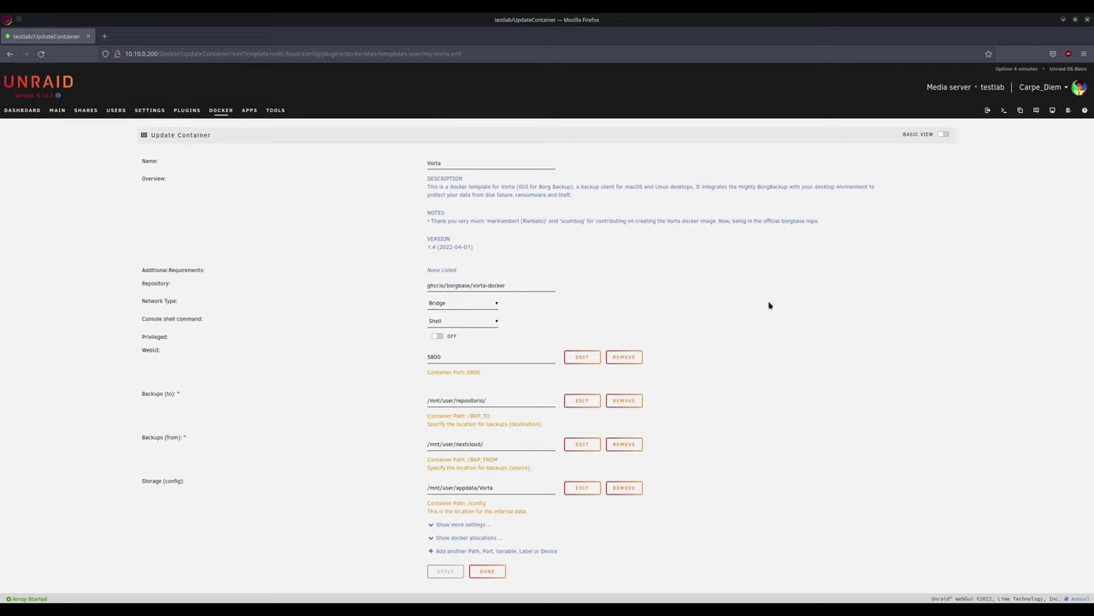
left_click(470, 400)
left_click_drag(492, 444, 421, 444)
left_click_drag(496, 488, 421, 484)
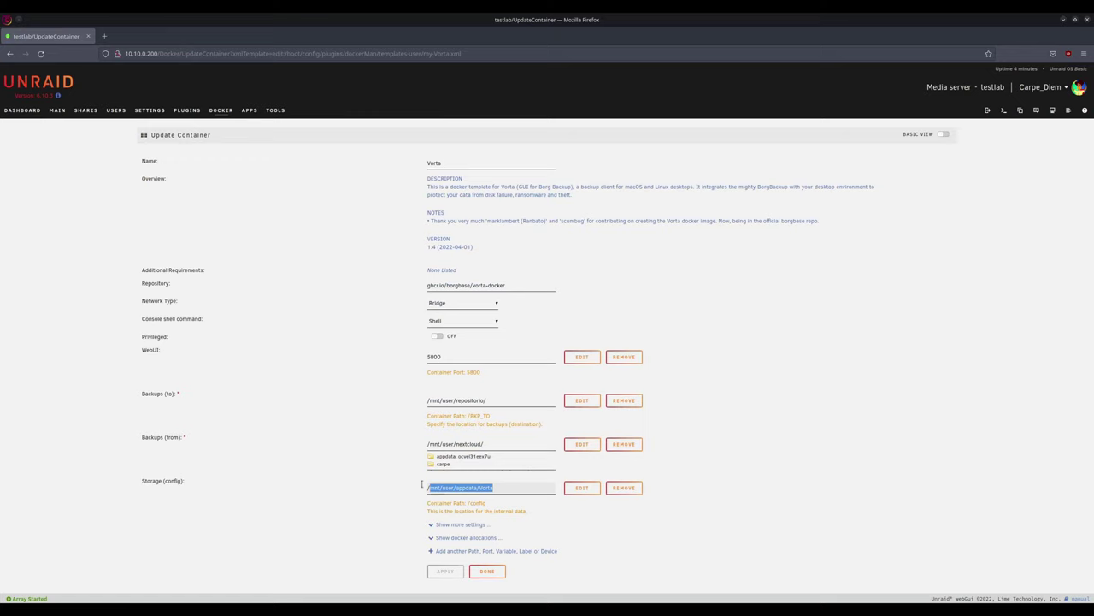
left_click(732, 386)
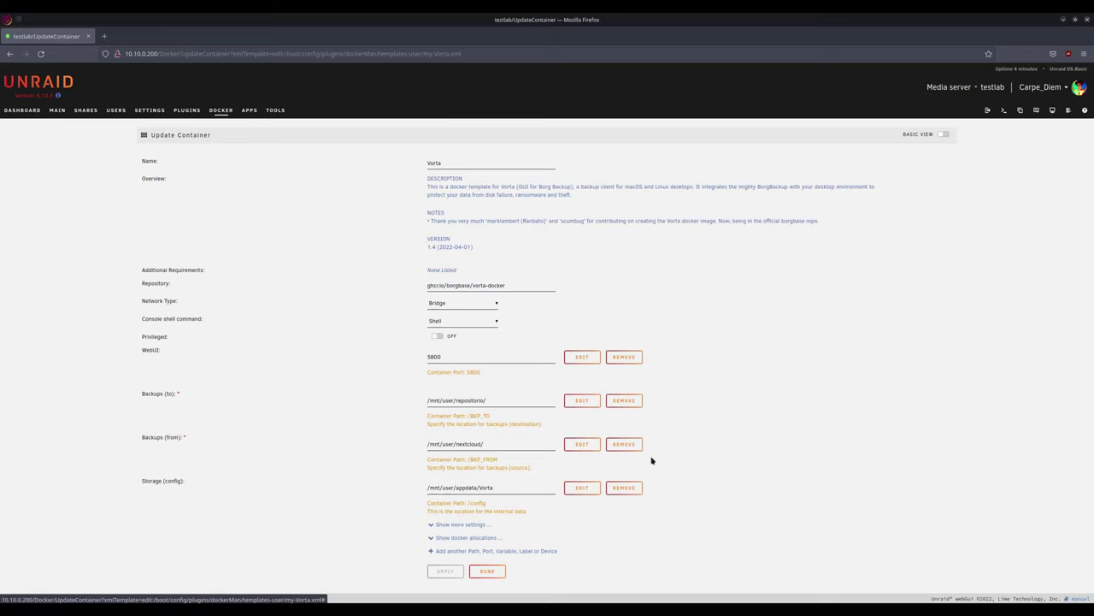
left_click(459, 525)
scroll(761, 461, "down", 3)
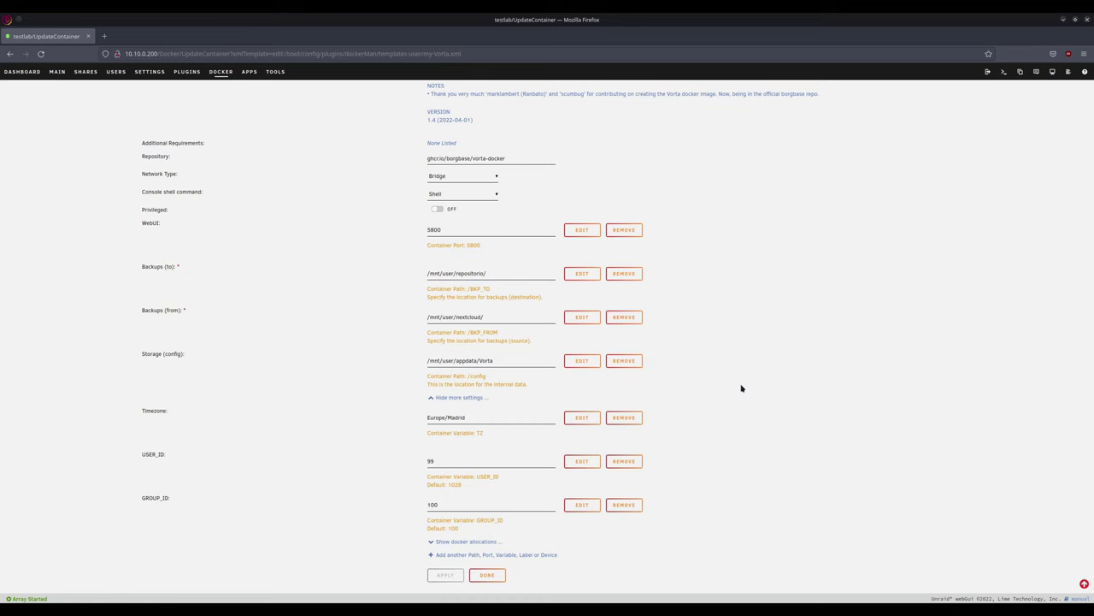
left_click(487, 574)
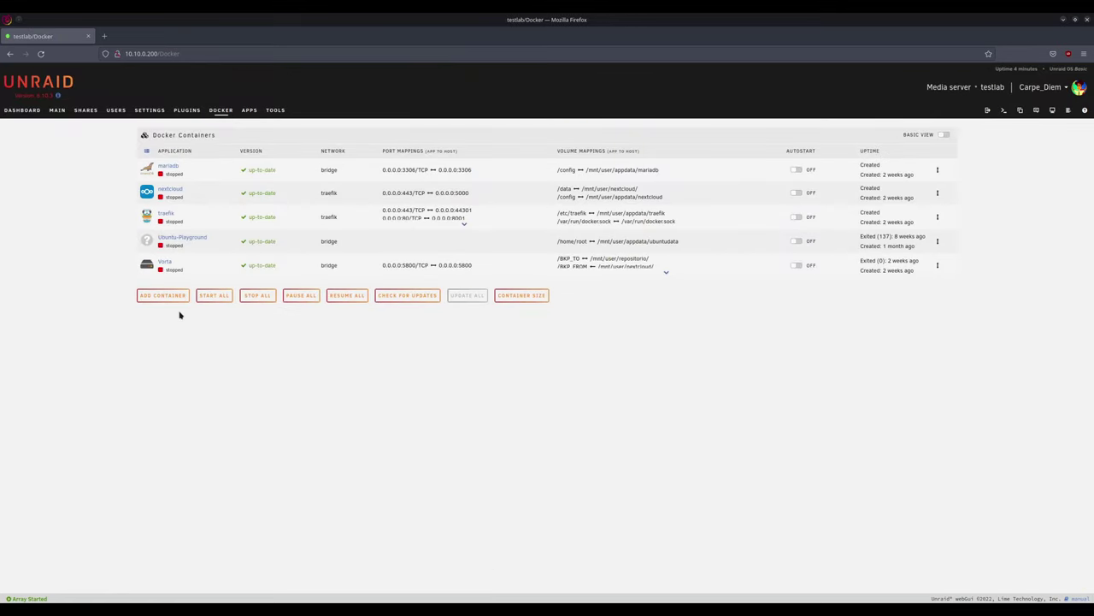
Remove the Vorta container together with its image.
left_click(148, 267)
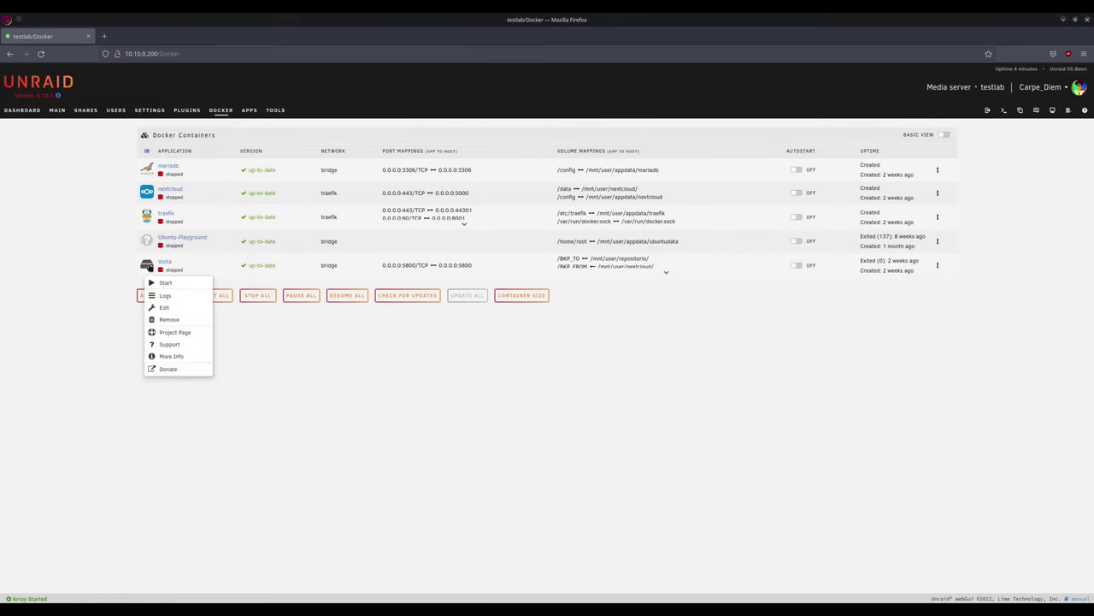
left_click(171, 320)
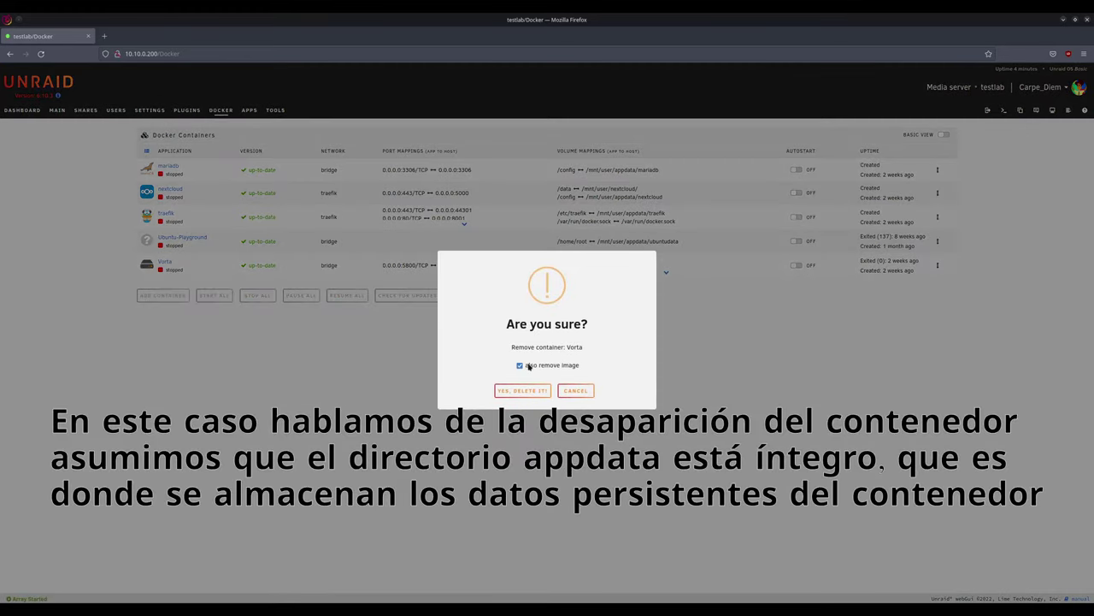
left_click(523, 390)
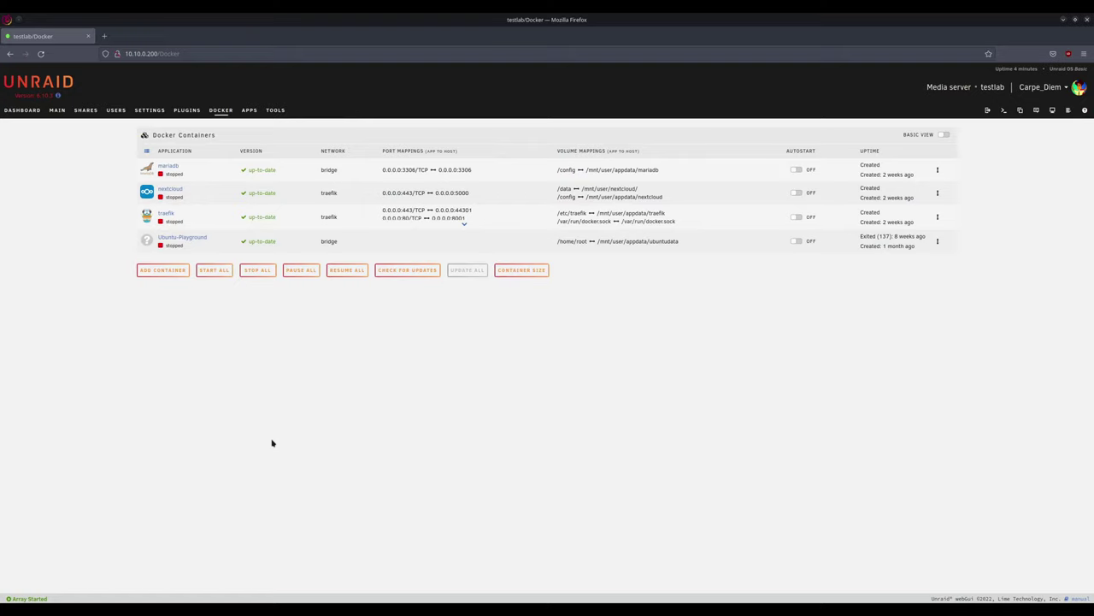
Begin a new Docker container and load the Vorta user template into it.
left_click(163, 272)
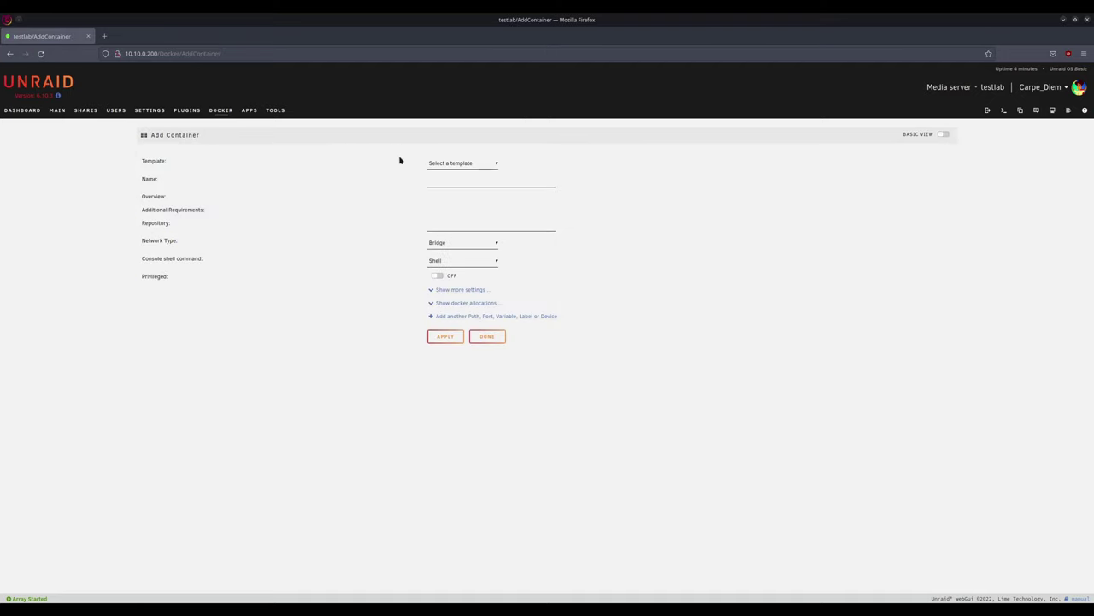
left_click(494, 164)
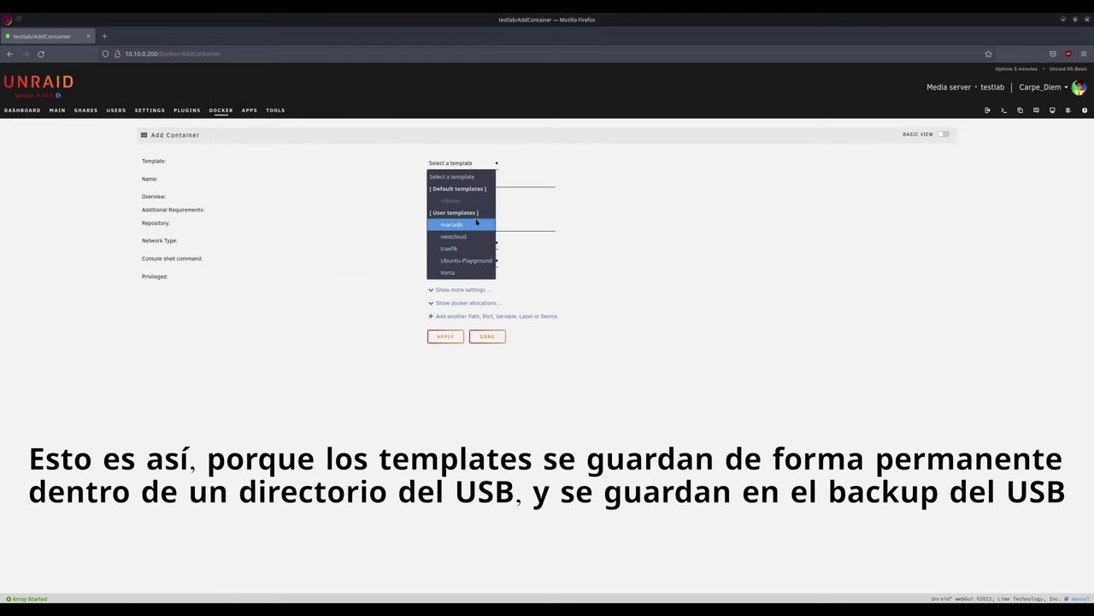
left_click(463, 273)
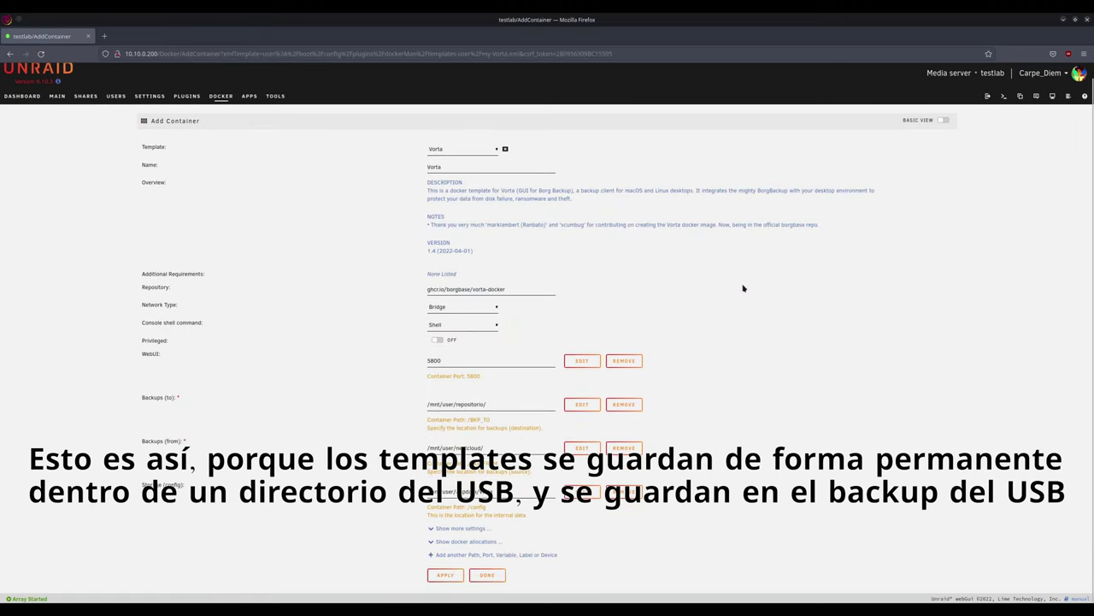
Review the loaded template's additional settings and config storage path, and create the Vorta container from it.
left_click(457, 527)
scroll(650, 402, "down", 3)
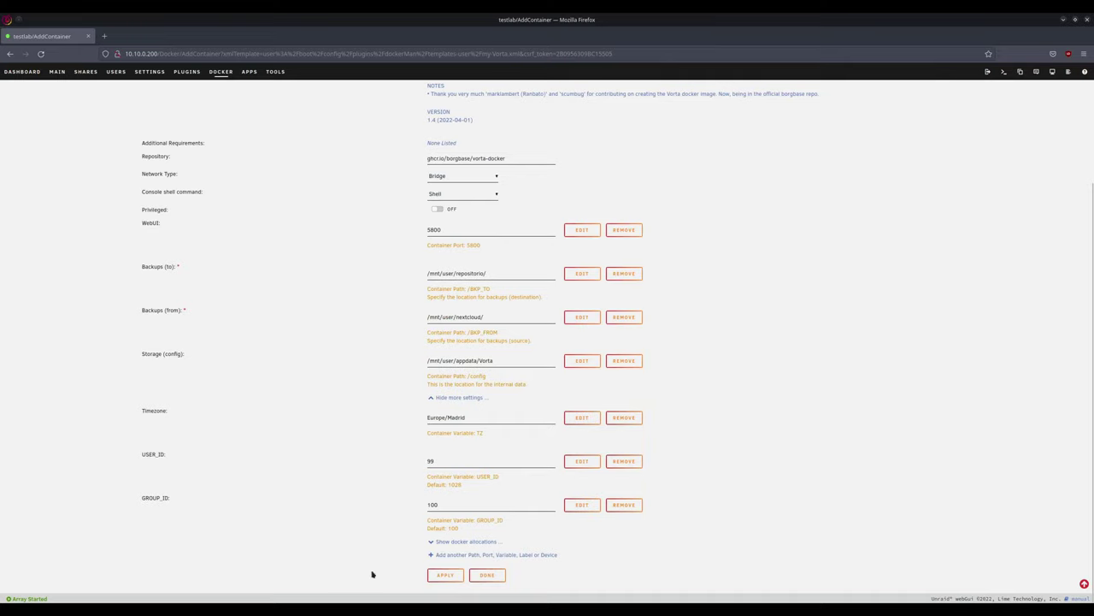
left_click_drag(436, 360, 499, 361)
left_click(842, 352)
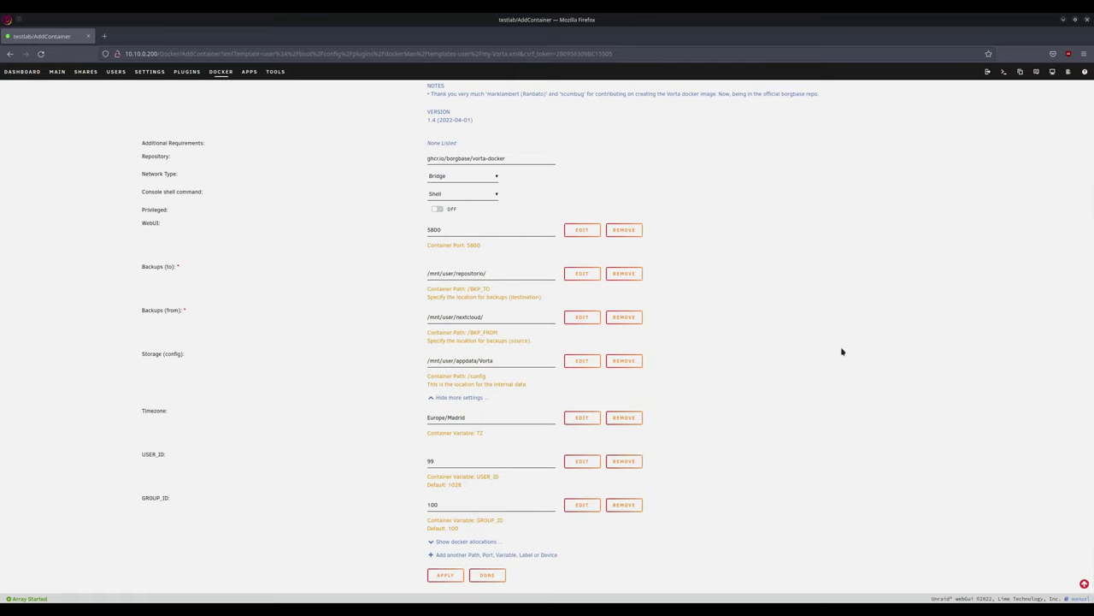
left_click(434, 575)
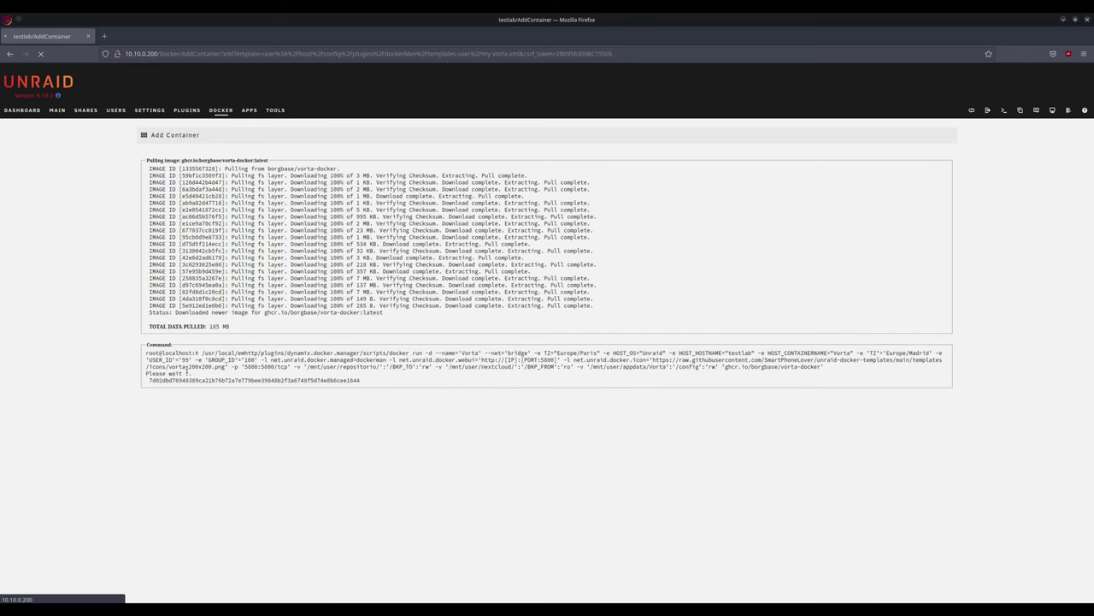
left_click(548, 412)
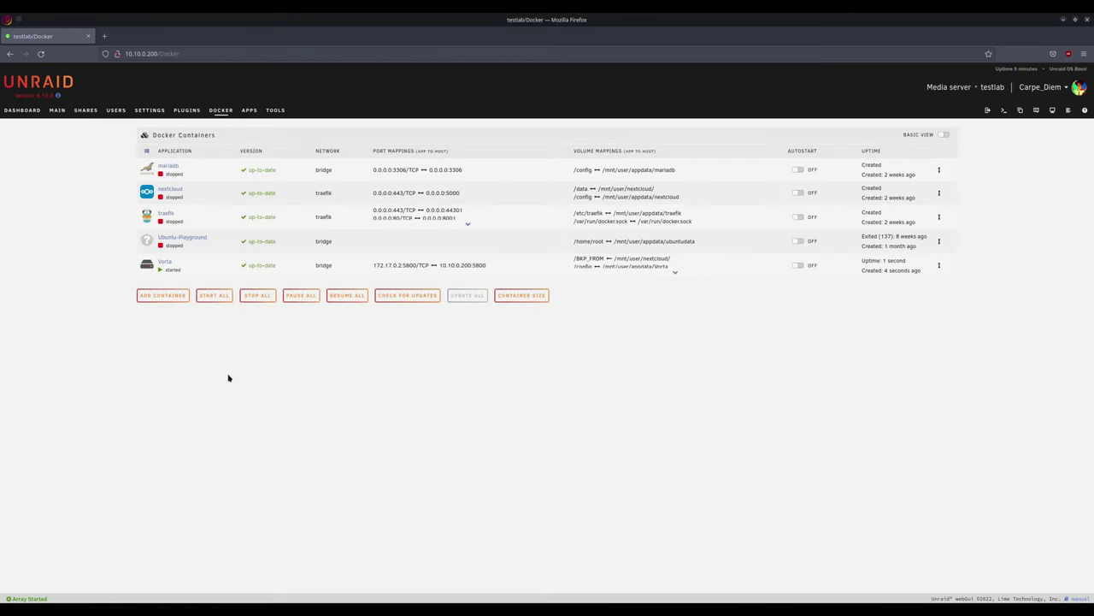